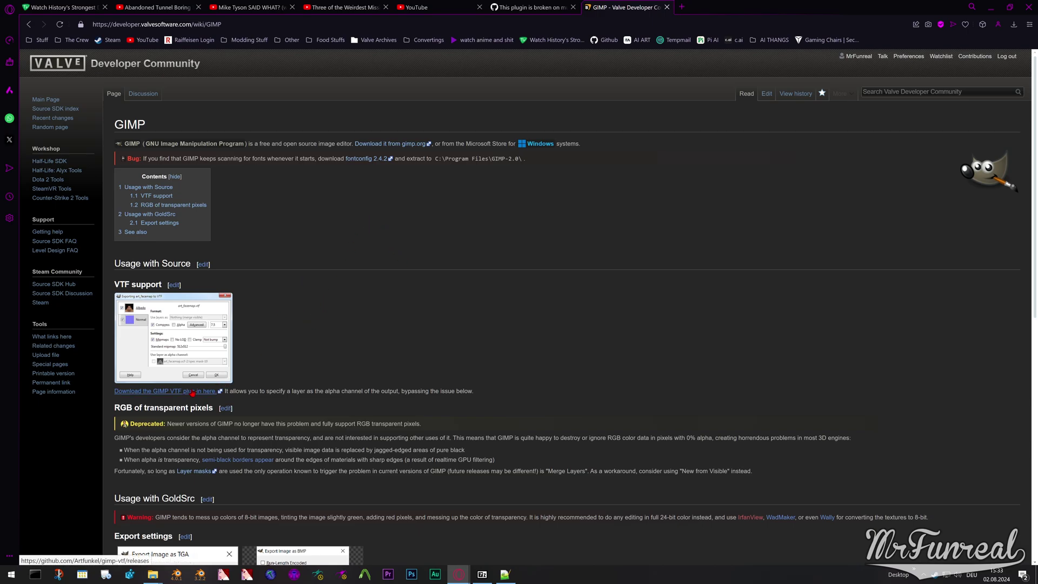
Step: Open the gimp-vtf plug-in's GitHub releases page (version 1.2.1) in a new browser tab
{"action": "middle_click", "coordinate": [193, 393]}
{"action": "left_click", "coordinate": [713, 7]}
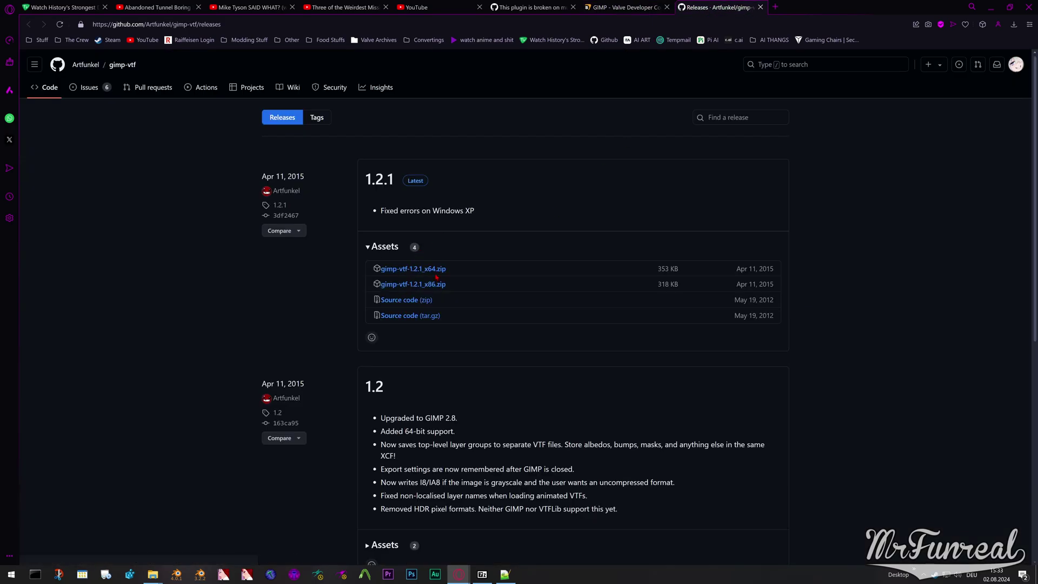
Step: Minimize the browser to reveal GIMP 2.10's plug-ins folder holding file-vtf.exe and VTFLib.dll
{"action": "left_click", "coordinate": [990, 10]}
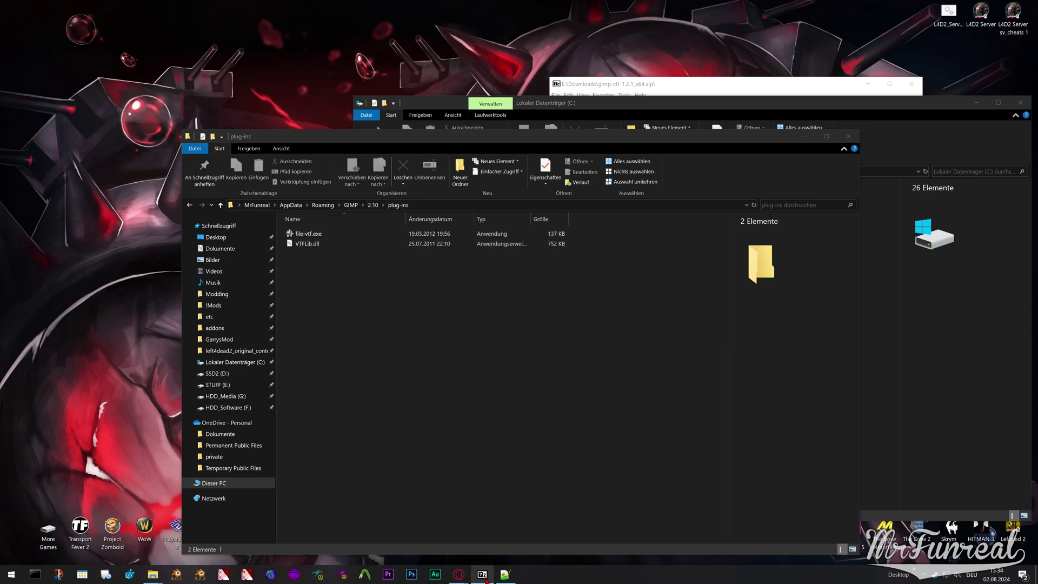
Step: Minimize the 7-Zip plug-in archive window and launch GIMP 2.10 from Start search
{"action": "left_click", "coordinate": [481, 574]}
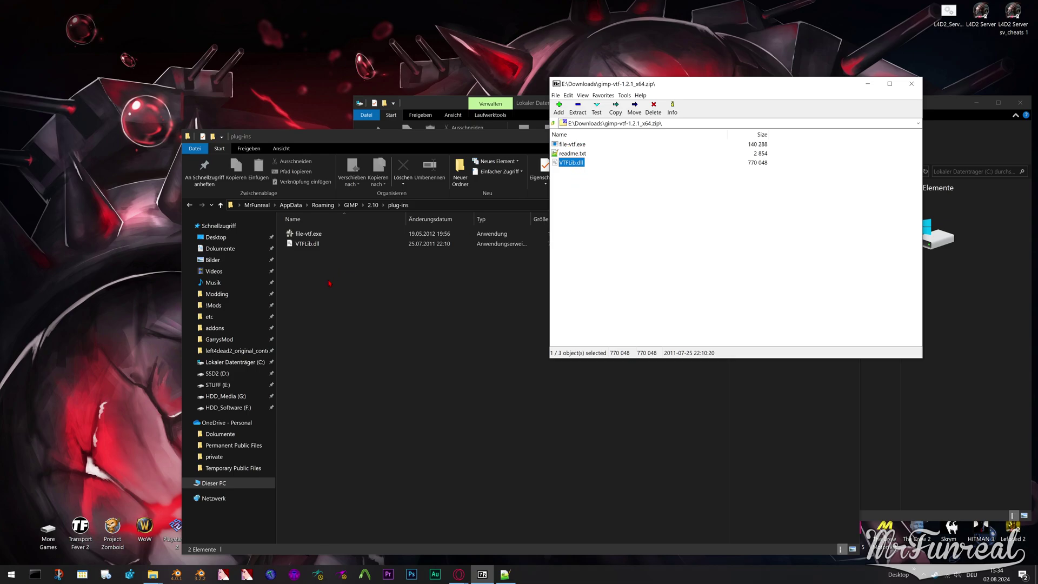
{"action": "left_click", "coordinate": [868, 84]}
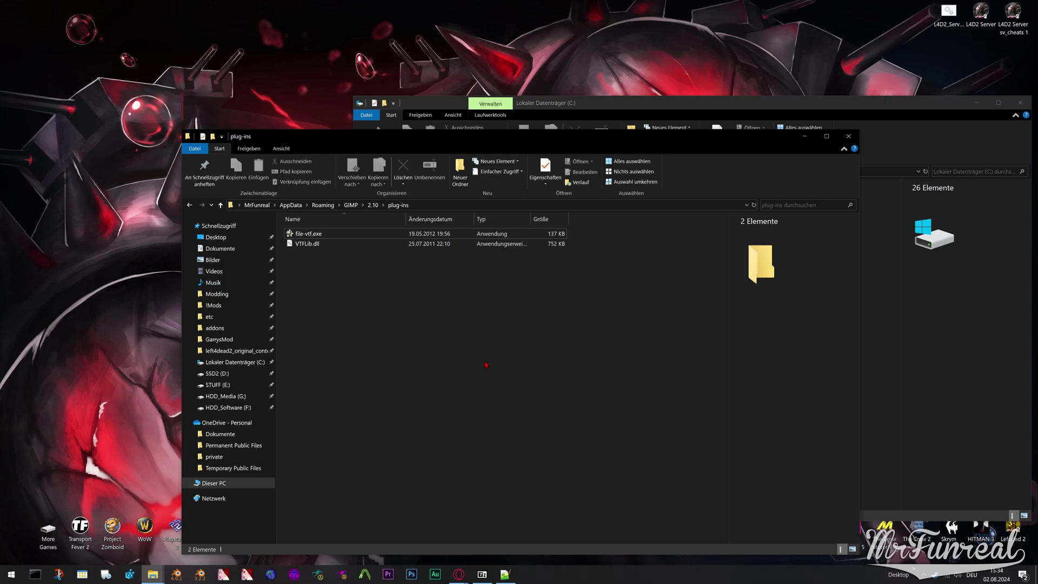
{"action": "key", "text": "super"}
{"action": "type", "text": "gimp"}
{"action": "key", "text": "Return"}
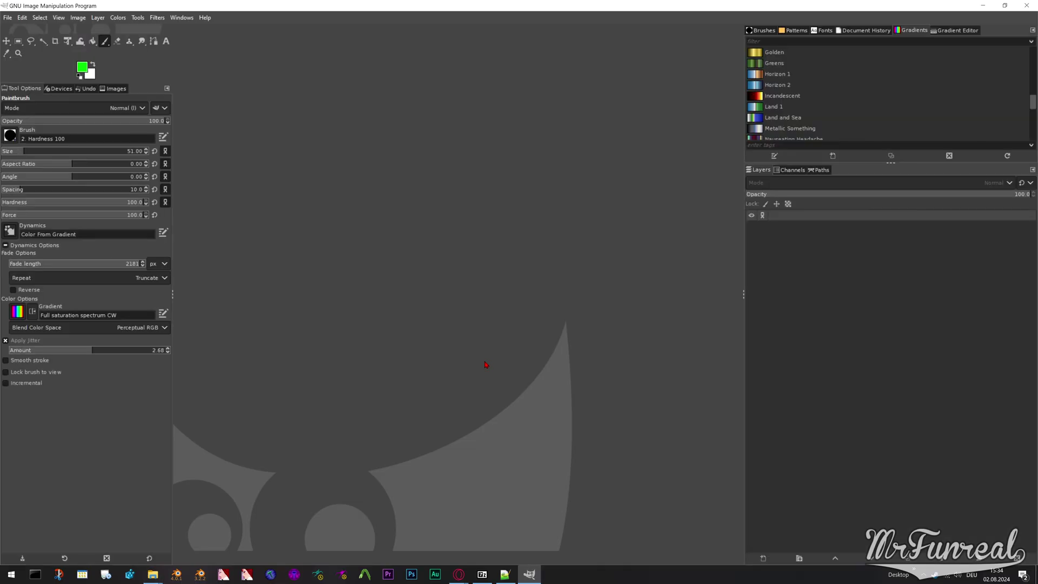
Step: Open ad01.vtf in GIMP
{"action": "left_click", "coordinate": [10, 20]}
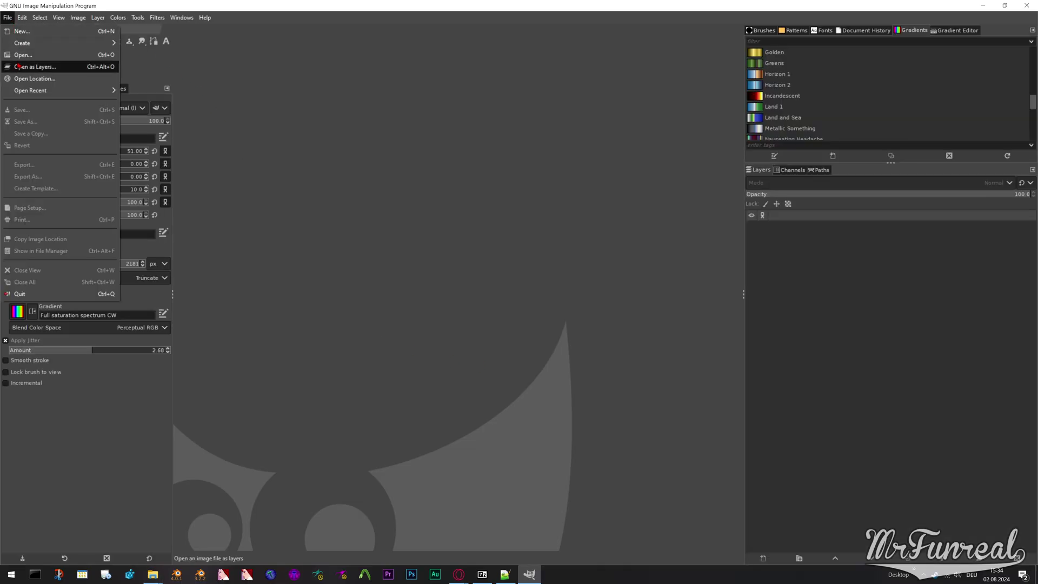
{"action": "left_click", "coordinate": [17, 55]}
{"action": "double_click", "coordinate": [307, 171]}
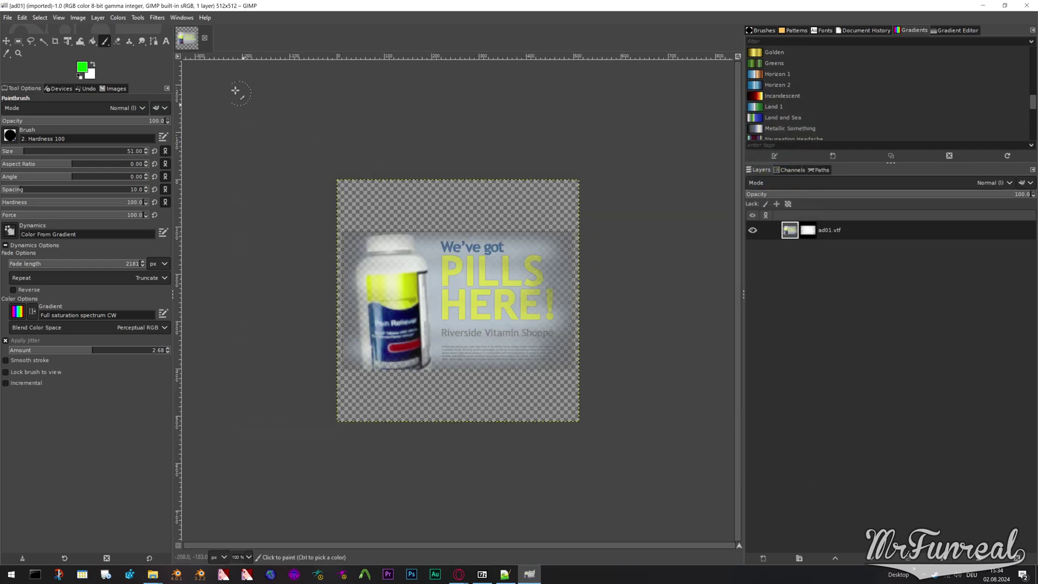
Step: Export the image as ad01_test.vtf into the Left 4 Dead 2 materials\ads folder with default VTF options
{"action": "left_click", "coordinate": [8, 18]}
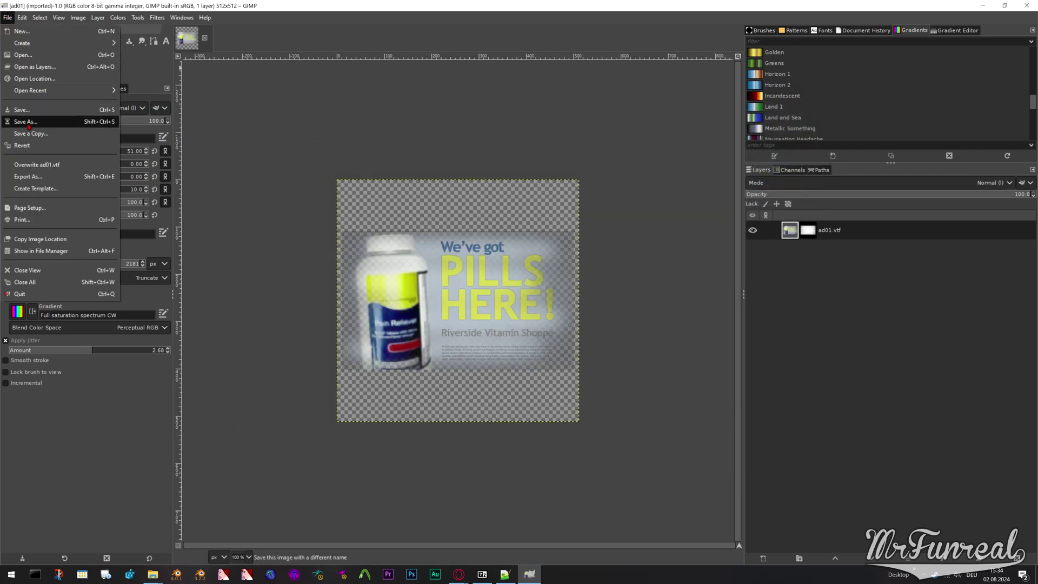
{"action": "left_click", "coordinate": [28, 176]}
{"action": "key", "text": "Right"}
{"action": "key", "text": "Return"}
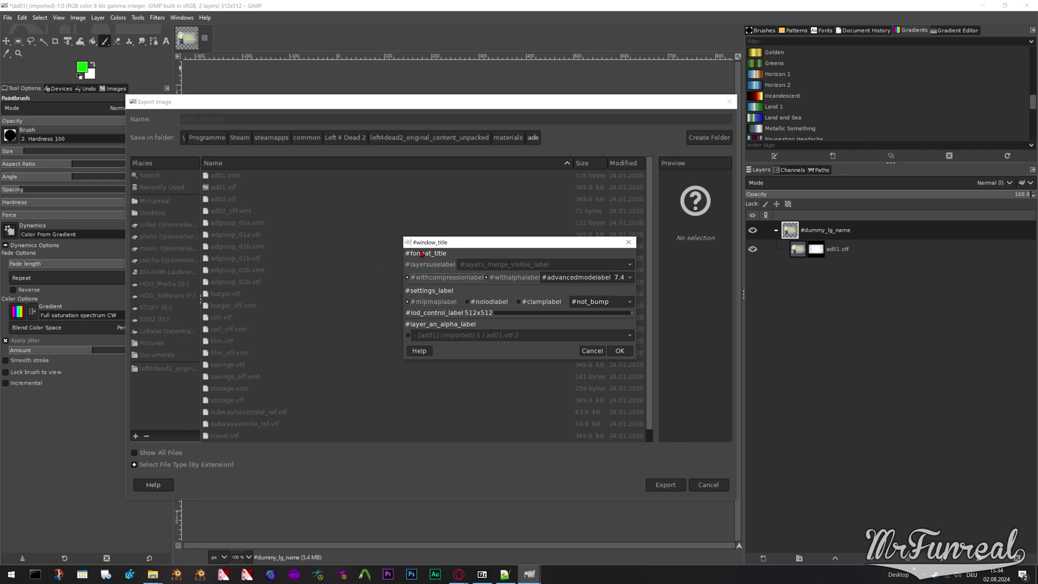
{"action": "left_click", "coordinate": [618, 351]}
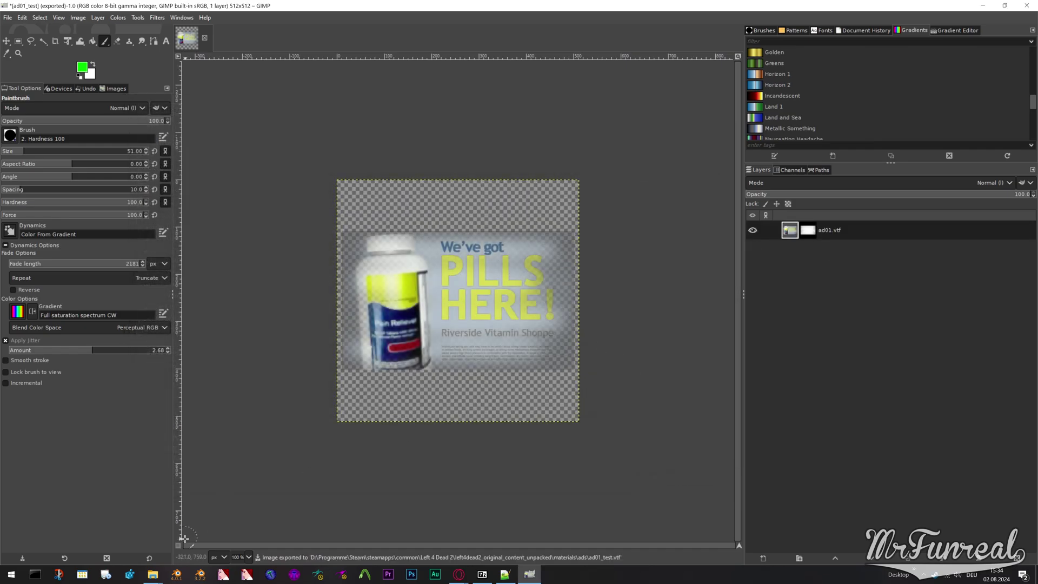
Step: Bring up the C: drive Explorer window and open its LC_MESSAGES folder
{"action": "mouse_move", "coordinate": [162, 574]}
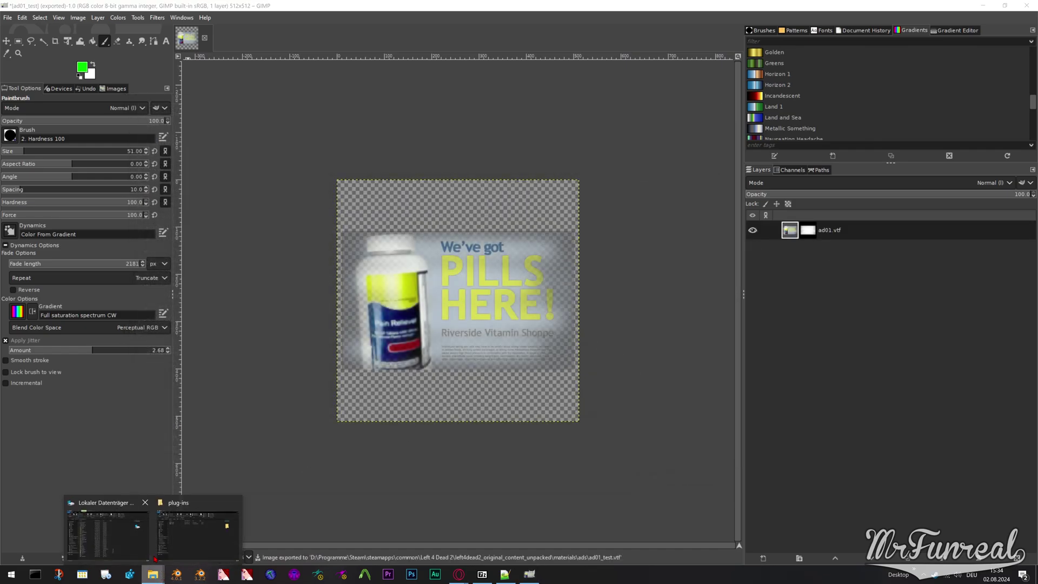
{"action": "left_click", "coordinate": [146, 536]}
{"action": "mouse_move", "coordinate": [485, 478]}
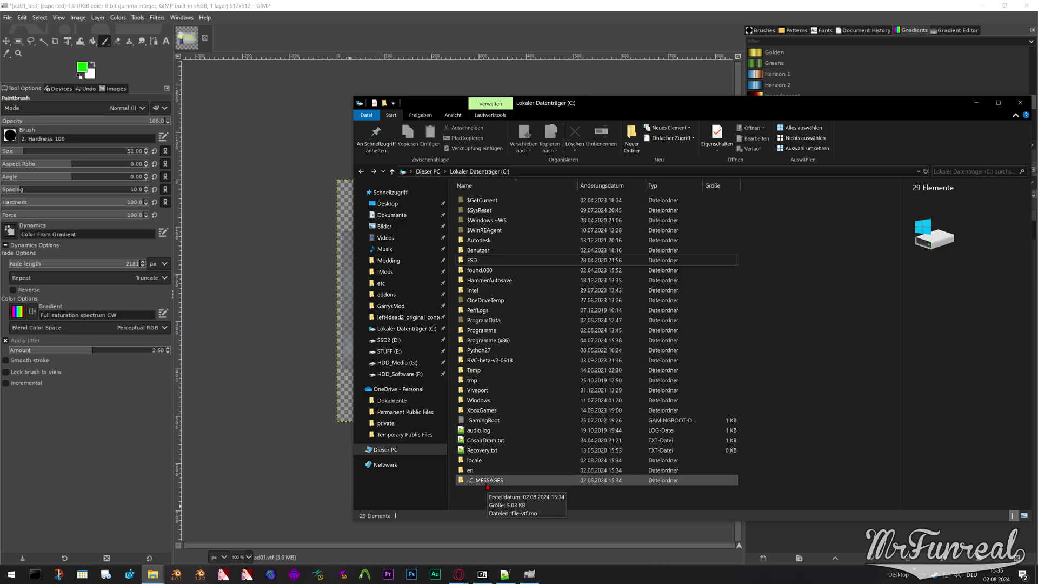
{"action": "double_click", "coordinate": [487, 482]}
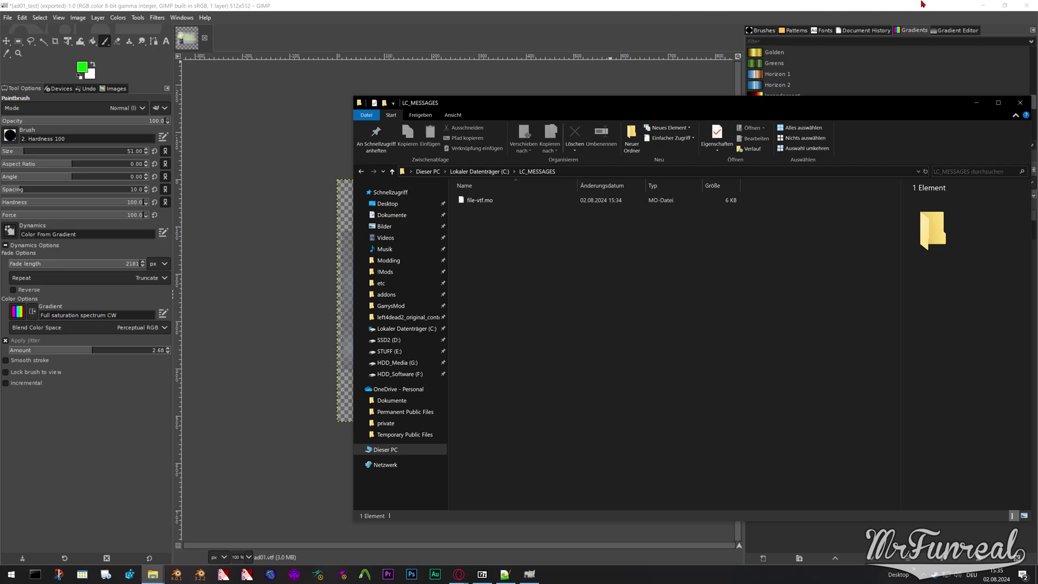
Step: Quit GIMP discarding the unsaved image, and return Explorer to the C: drive root
{"action": "left_click", "coordinate": [1025, 6]}
{"action": "left_click", "coordinate": [154, 155]}
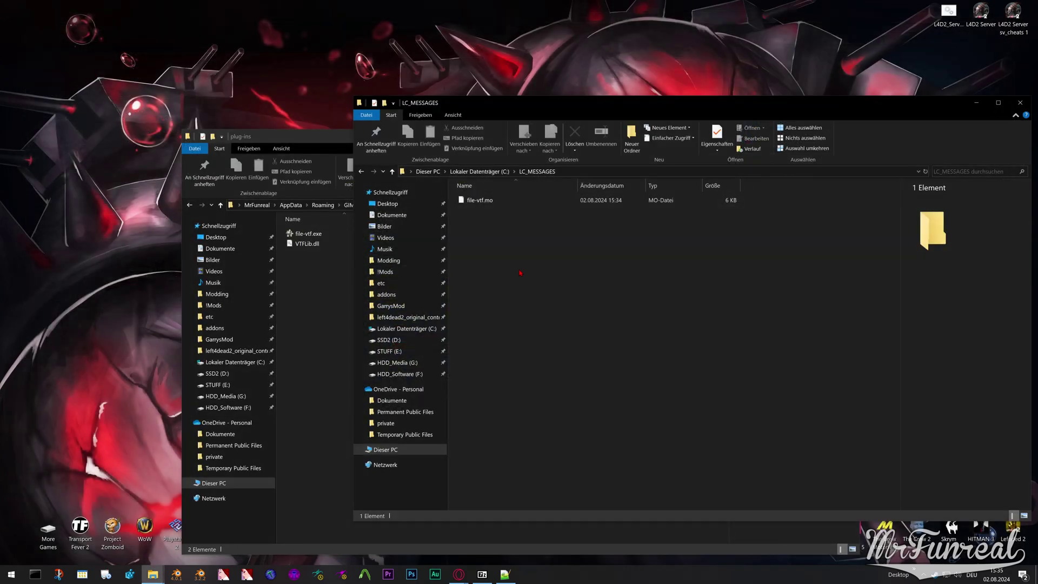
{"action": "key", "text": "alt+Up"}
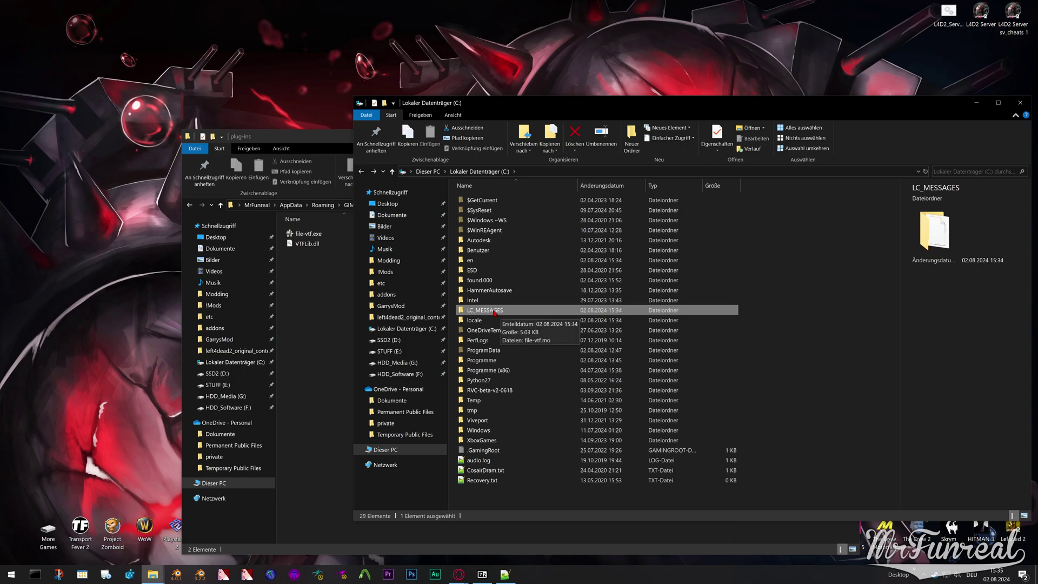
Step: Move LC_MESSAGES into the en folder and the locale folder into GIMP's plug-ins folder
{"action": "left_click_drag", "start_coordinate": [496, 312], "coordinate": [483, 263]}
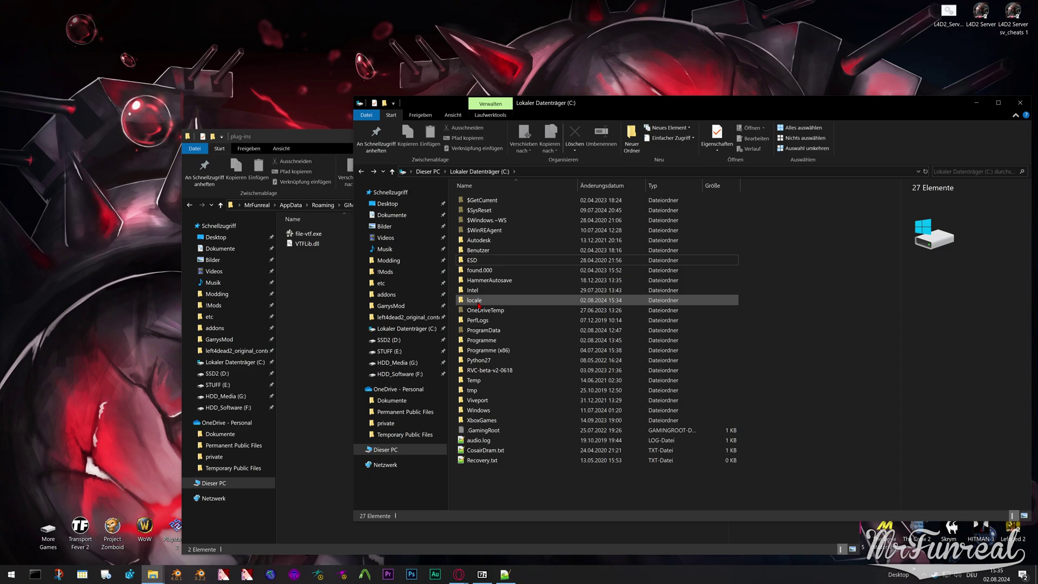
{"action": "mouse_move", "coordinate": [480, 304]}
{"action": "left_click_drag", "start_coordinate": [479, 304], "coordinate": [327, 298]}
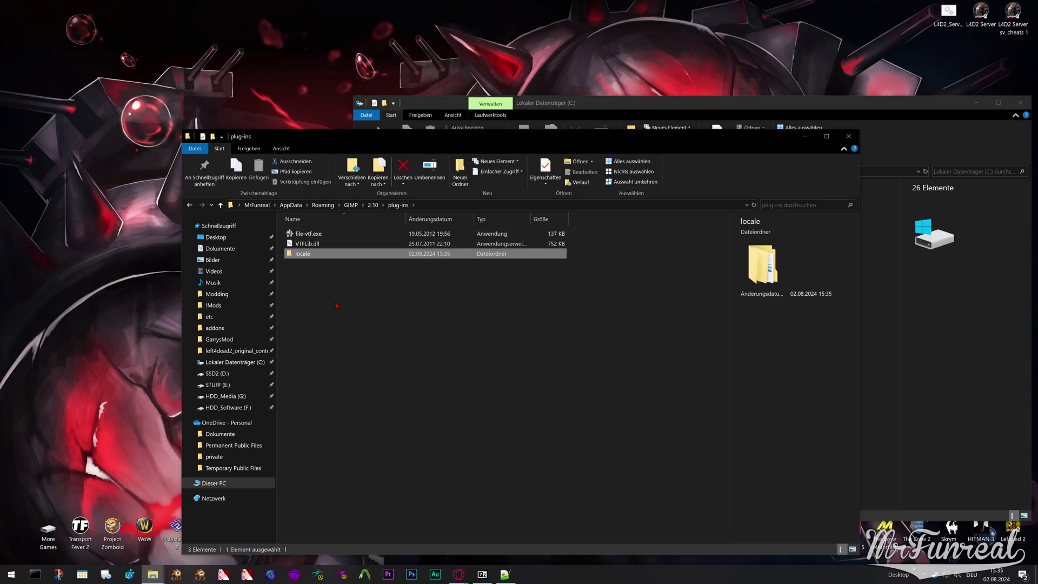
Step: Browse plug-ins\locale\en\LC_MESSAGES to confirm file-vtf.mo is in place
{"action": "double_click", "coordinate": [306, 254]}
{"action": "double_click", "coordinate": [299, 233]}
{"action": "double_click", "coordinate": [308, 239]}
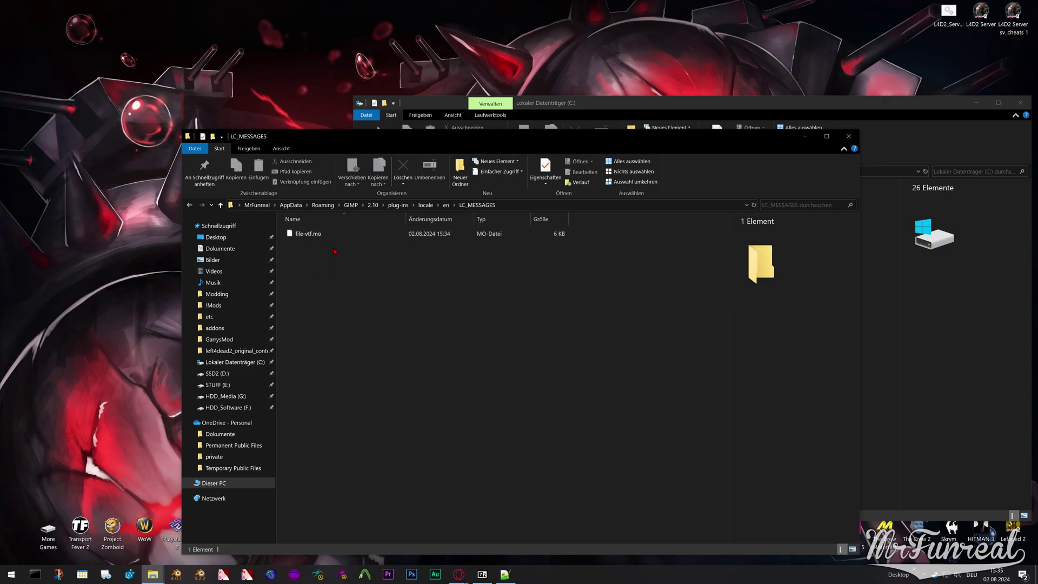
{"action": "left_click", "coordinate": [351, 205]}
{"action": "left_click", "coordinate": [365, 382]}
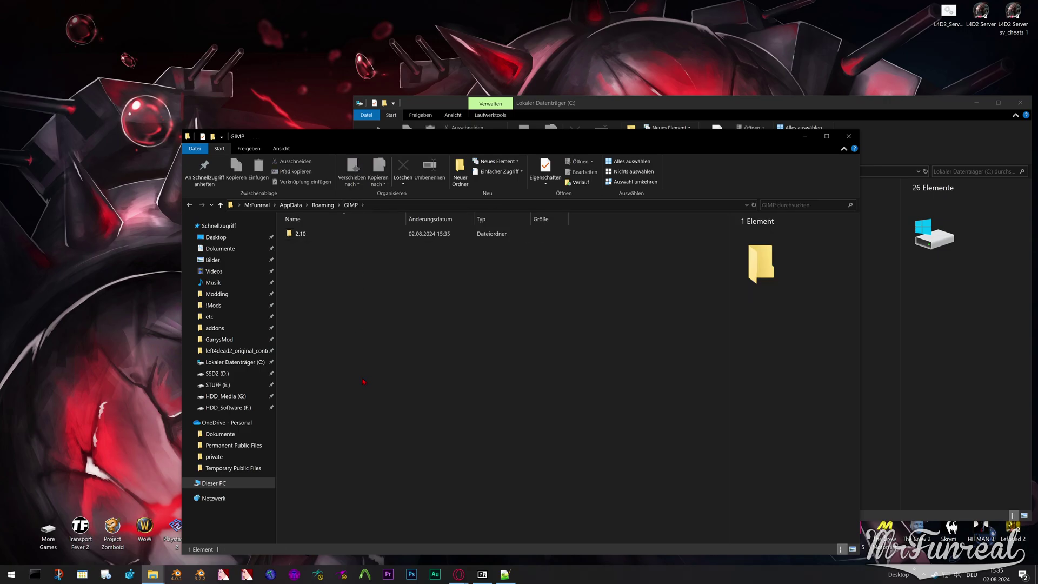
Step: Relaunch GIMP 2.10 from Start search
{"action": "key", "text": "super"}
{"action": "type", "text": "gimp"}
{"action": "key", "text": "Return"}
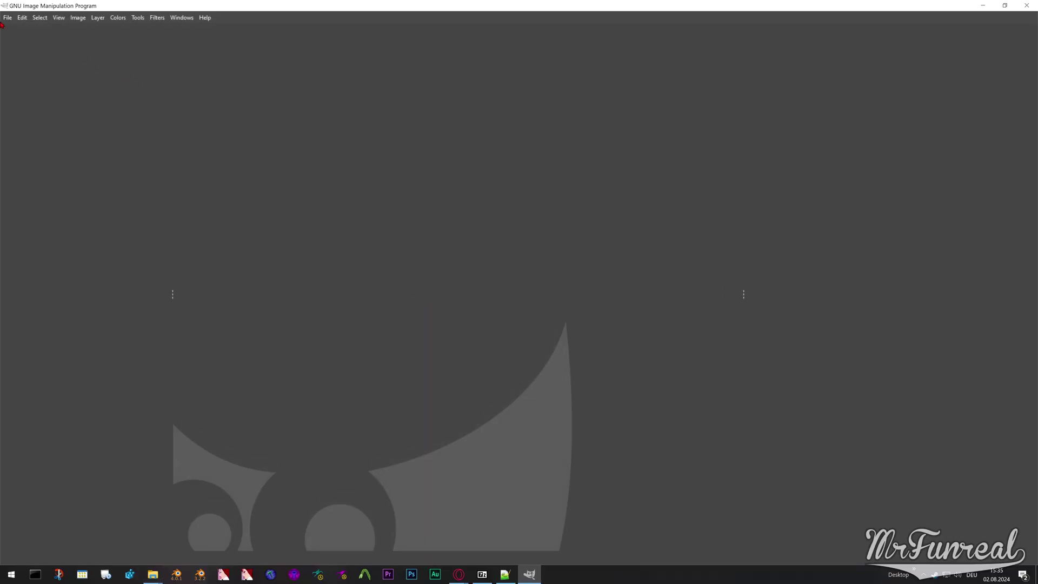
Step: Reopen ad01.vtf from Open Recent, showing the 512×512 'PILLS HERE!' ad
{"action": "left_click", "coordinate": [9, 18]}
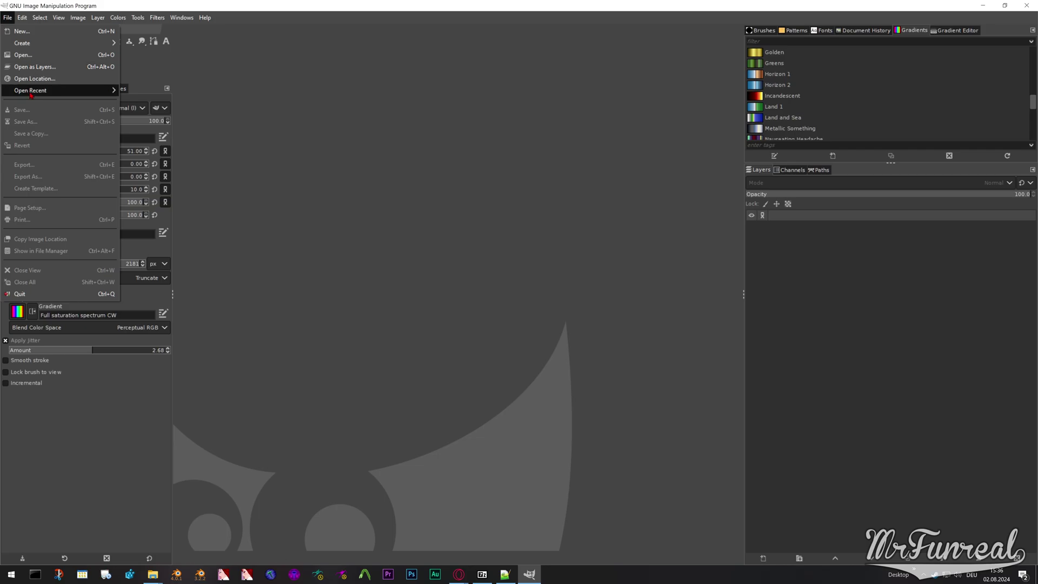
{"action": "mouse_move", "coordinate": [31, 93]}
{"action": "left_click", "coordinate": [148, 106]}
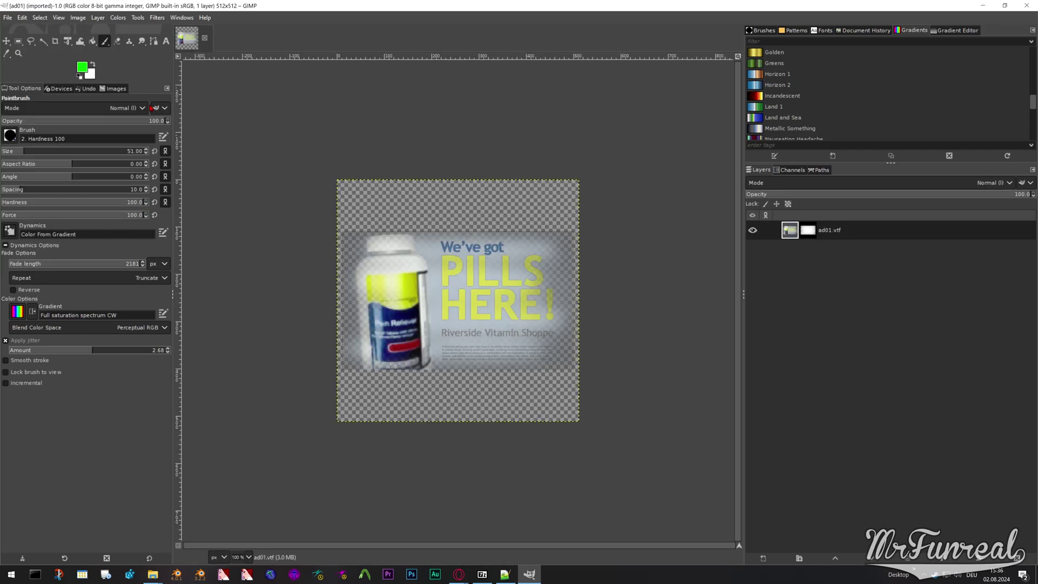
{"action": "mouse_move", "coordinate": [153, 574]}
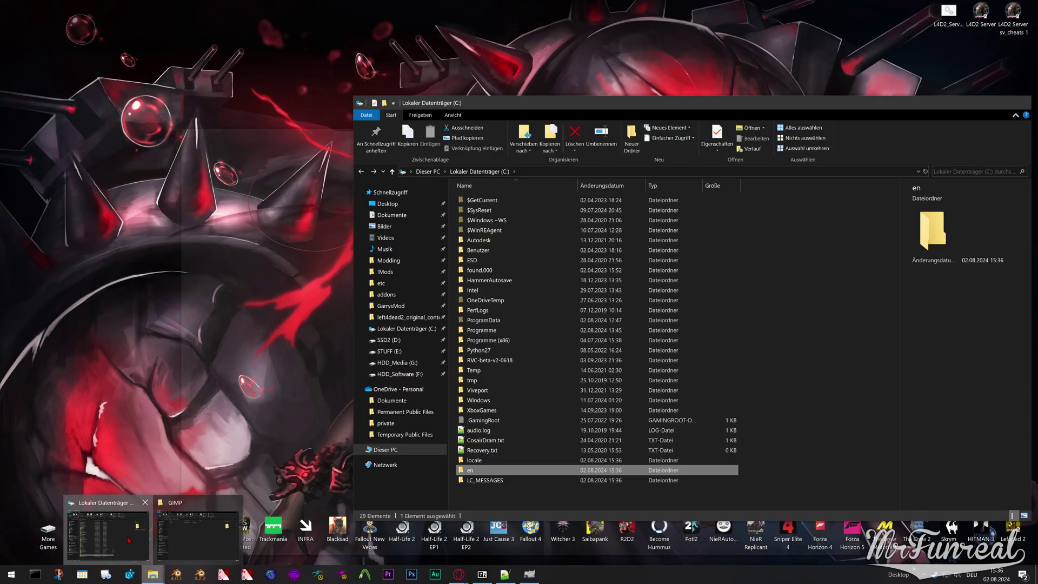
{"action": "left_click", "coordinate": [128, 539]}
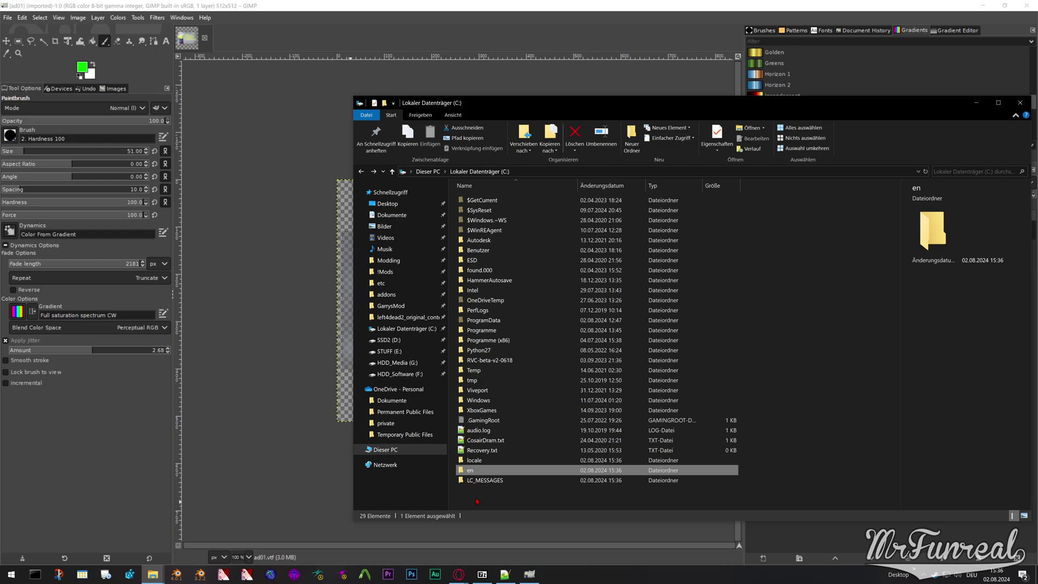
{"action": "left_click", "coordinate": [324, 308]}
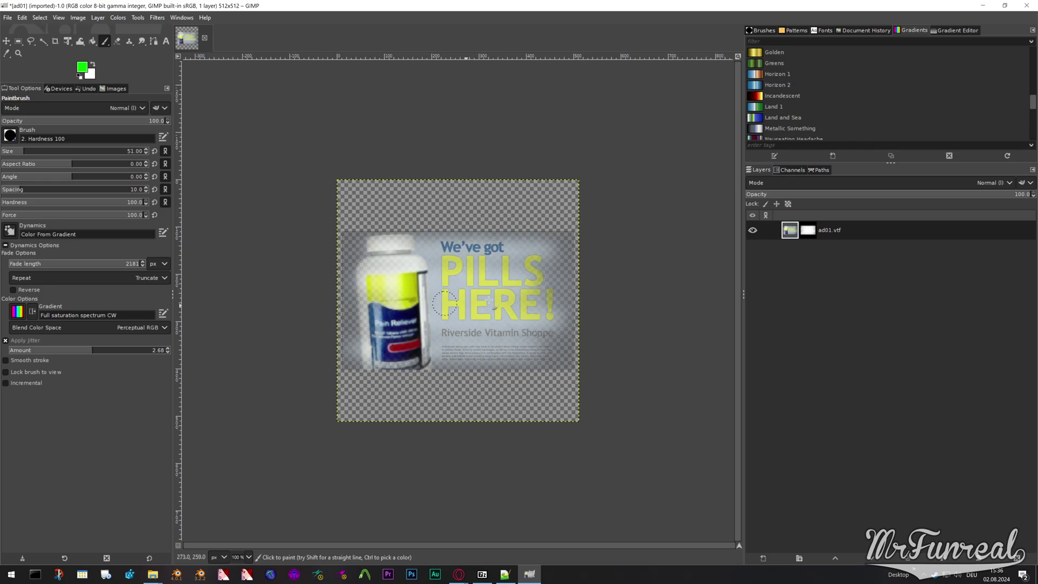
Step: Show ad01.vtf's layer mask on canvas and create a new 'Visible' layer from it
{"action": "right_click", "coordinate": [809, 231]}
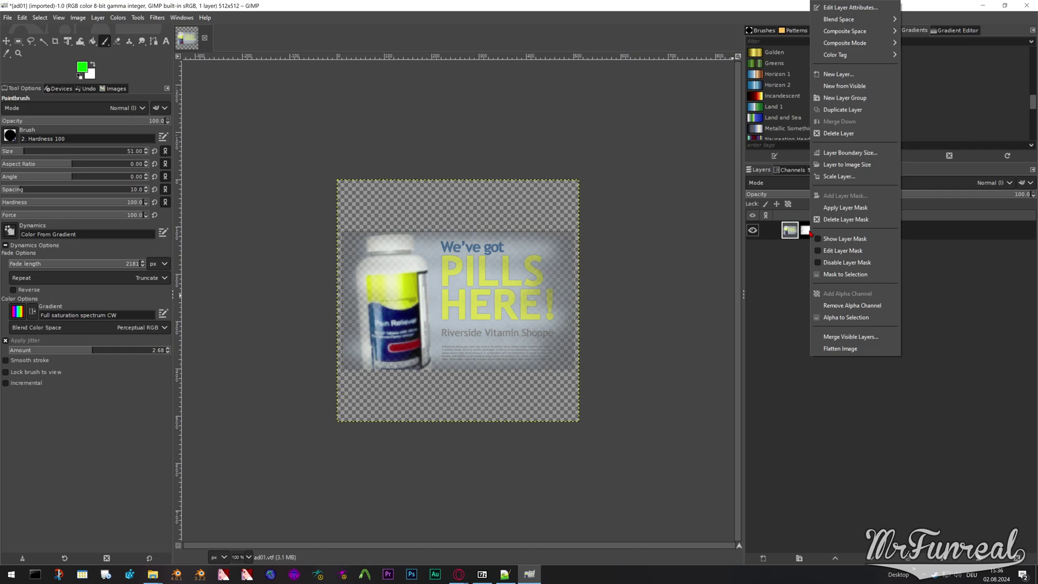
{"action": "left_click", "coordinate": [819, 241]}
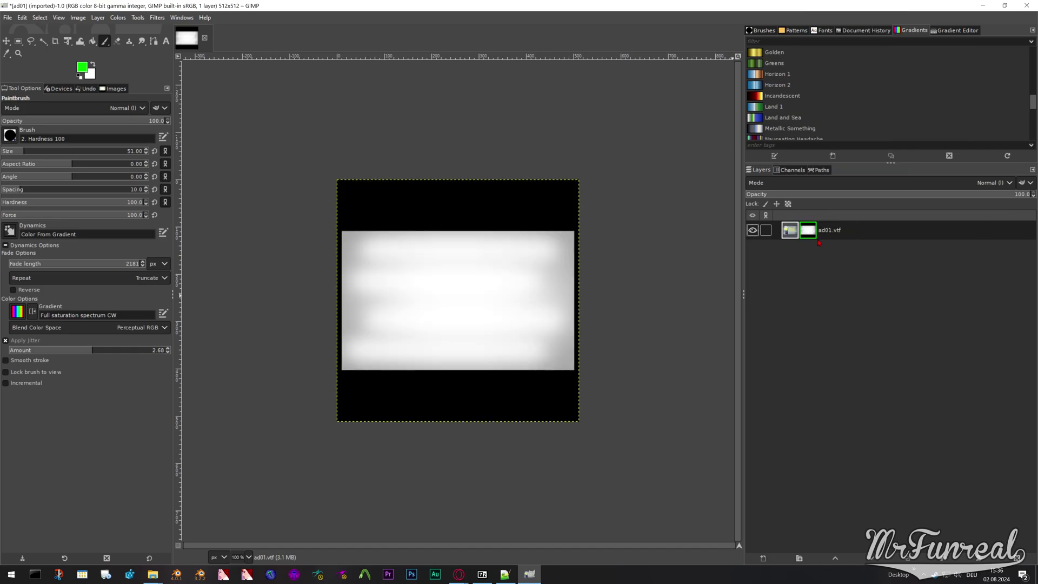
{"action": "right_click", "coordinate": [814, 237]}
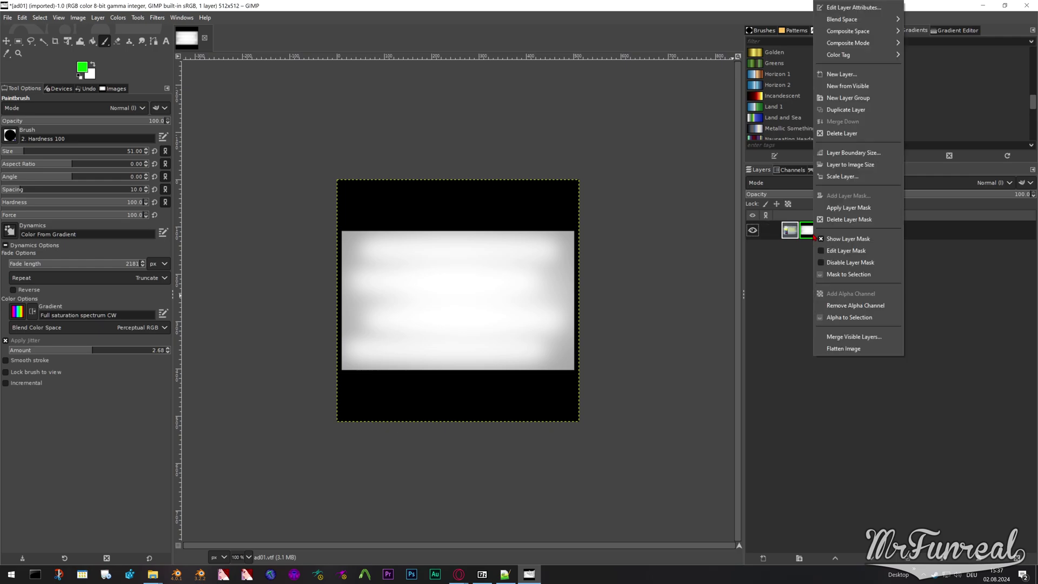
{"action": "left_click", "coordinate": [846, 87]}
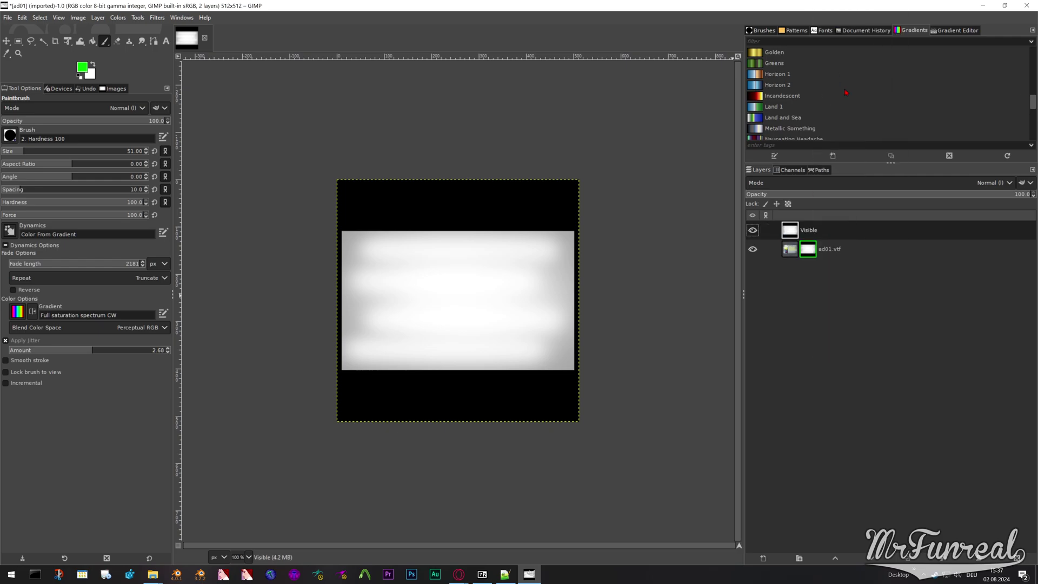
Step: Rename the Visible layer to MASK
{"action": "double_click", "coordinate": [809, 230]}
{"action": "type", "text": "MASK"}
{"action": "key", "text": "Return"}
Step: Hide MASK, stop showing and disable ad01.vtf's layer mask, and add a new empty layer
{"action": "left_click", "coordinate": [807, 252]}
{"action": "right_click", "coordinate": [807, 254]}
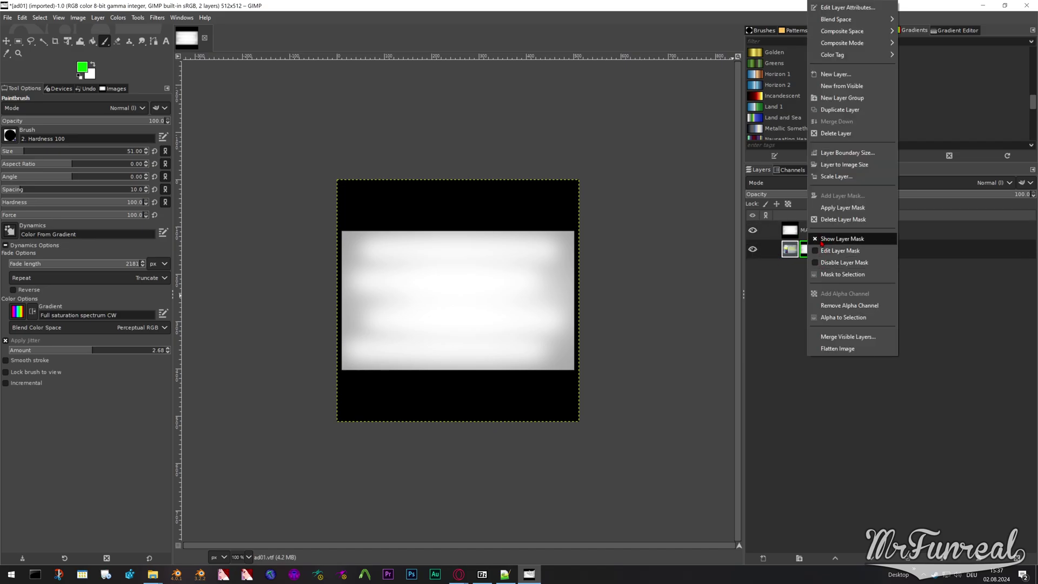
{"action": "left_click", "coordinate": [821, 238]}
{"action": "left_click", "coordinate": [759, 231]}
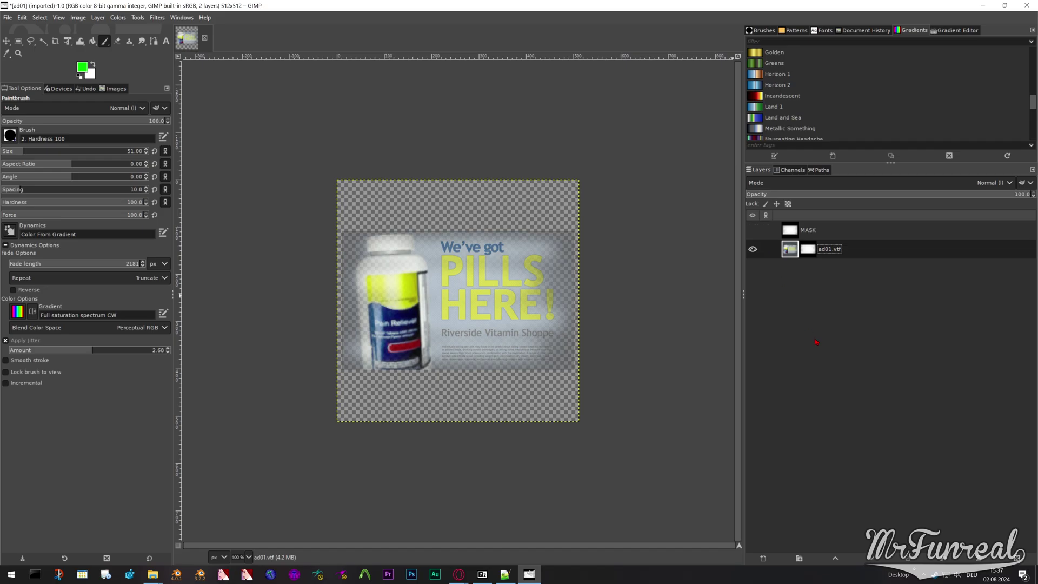
{"action": "right_click", "coordinate": [813, 252]}
{"action": "left_click", "coordinate": [835, 263]}
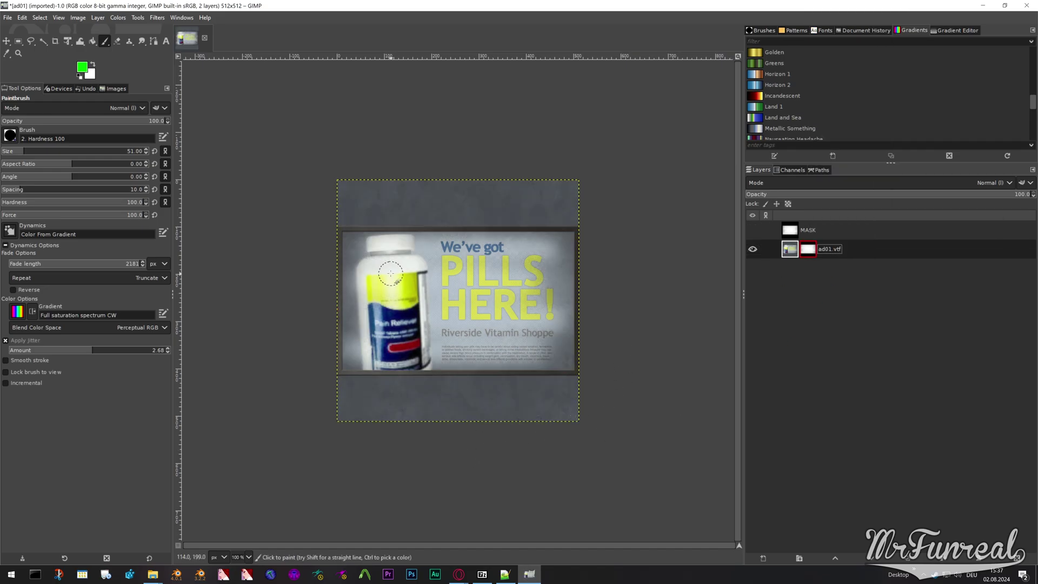
{"action": "left_click", "coordinate": [763, 557]}
{"action": "left_click", "coordinate": [818, 549]}
Step: Paint a rainbow loop over the advert on the new layer and set it to Multiply (legacy) mode
{"action": "mouse_move", "coordinate": [509, 217]}
{"action": "left_mouse_down"}
{"action": "mouse_move", "coordinate": [410, 362]}
{"action": "mouse_move", "coordinate": [484, 332]}
{"action": "left_mouse_up"}
{"action": "left_click", "coordinate": [772, 183]}
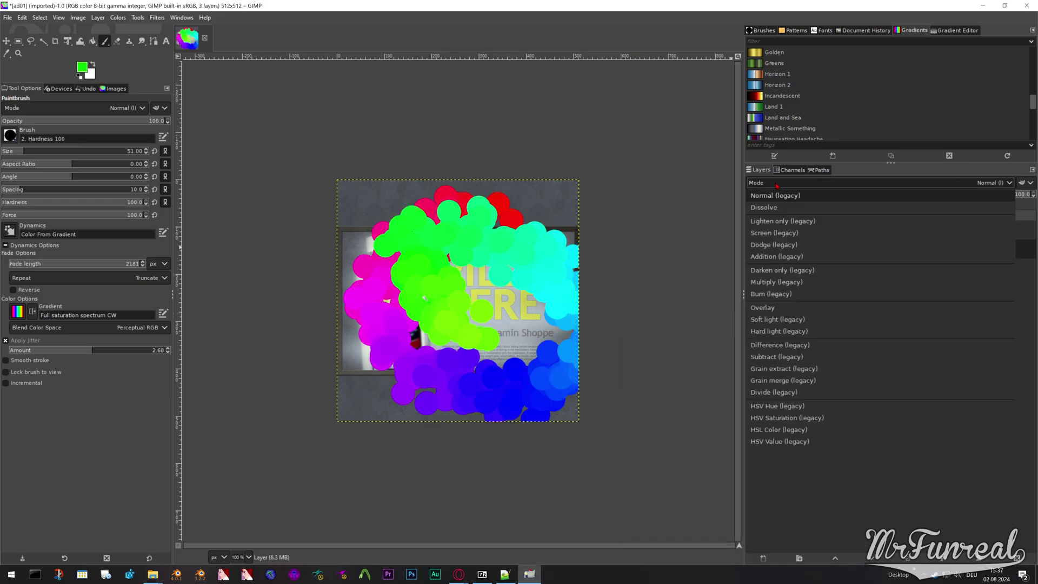
{"action": "left_click", "coordinate": [767, 282]}
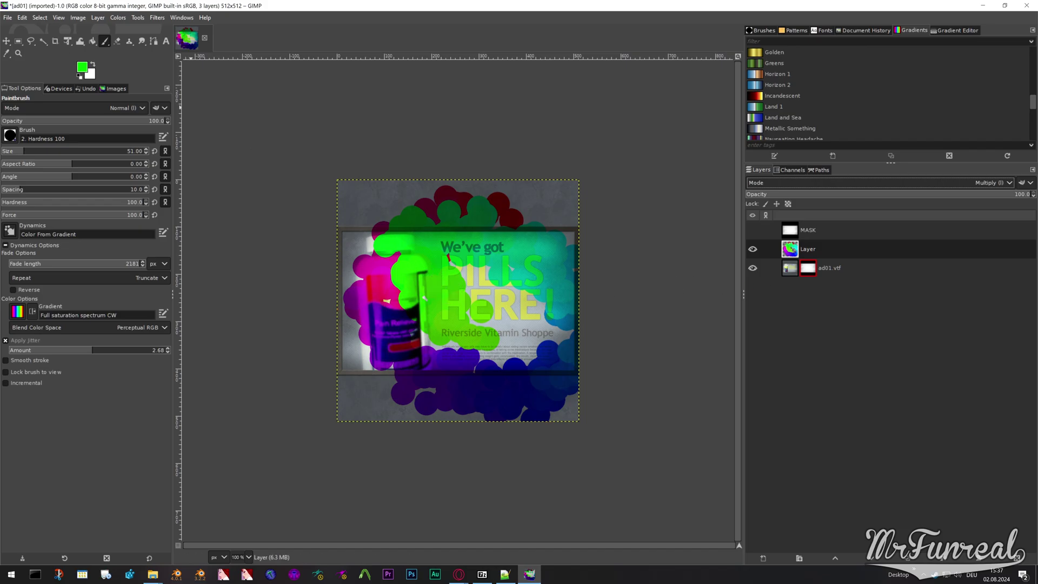
{"action": "left_click", "coordinate": [8, 18]}
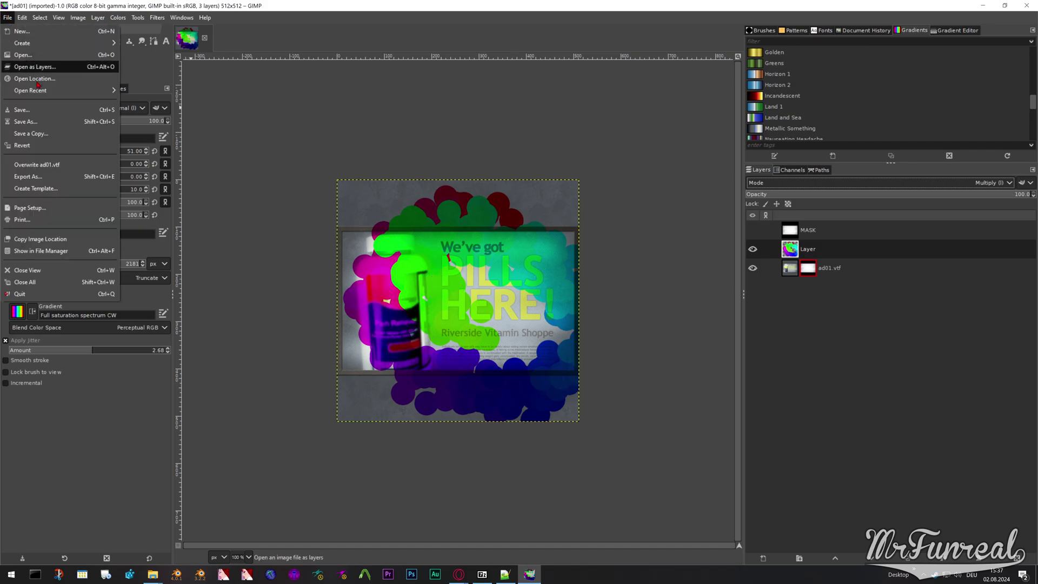
Step: Export the image over ad01_test.vtf, using the MASK-4 layer as the alpha channel
{"action": "left_click", "coordinate": [33, 177]}
{"action": "double_click", "coordinate": [229, 200]}
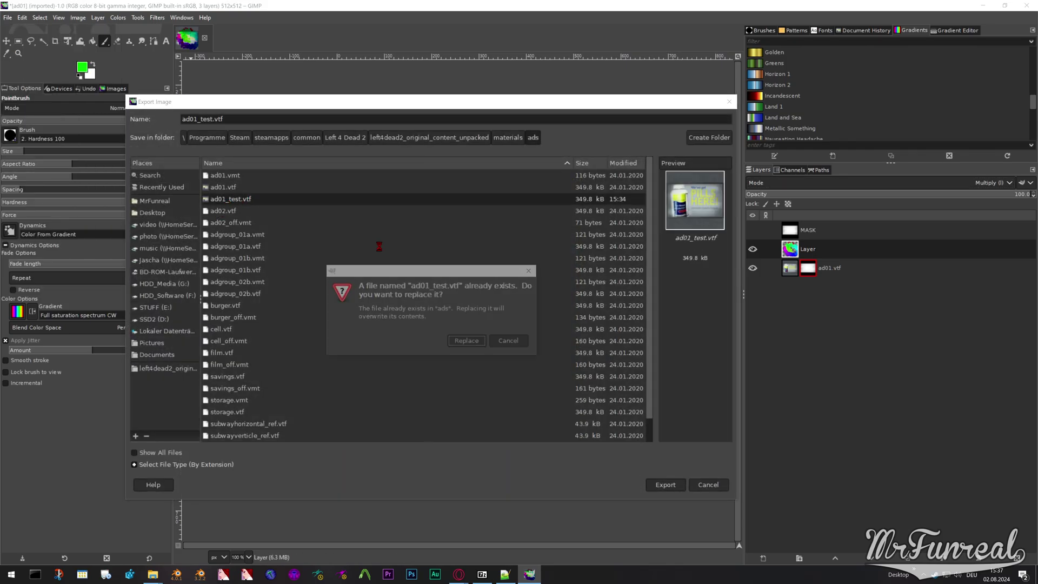
{"action": "left_click", "coordinate": [465, 342]}
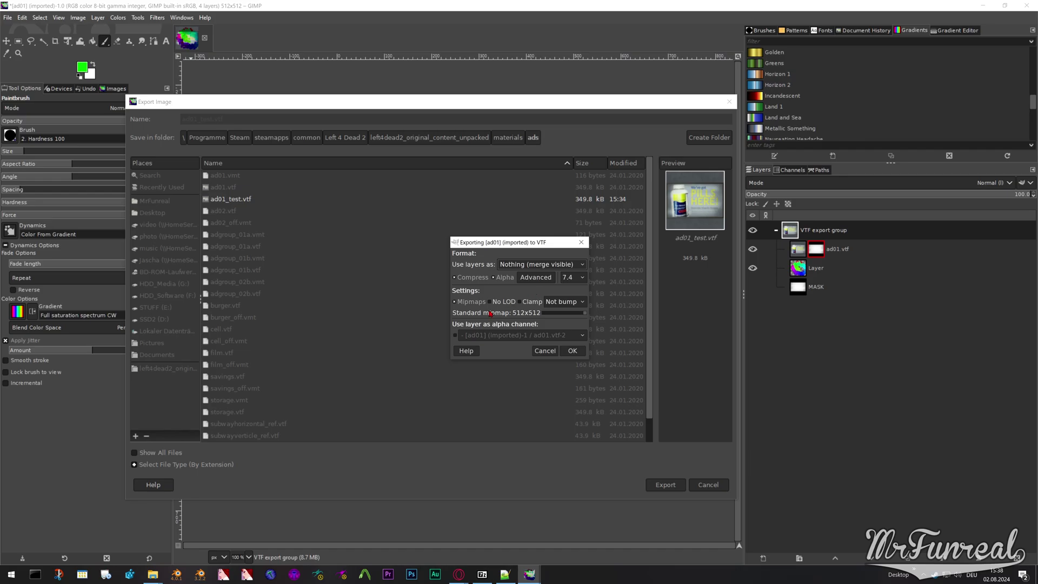
{"action": "left_click", "coordinate": [455, 336]}
{"action": "left_click", "coordinate": [466, 336]}
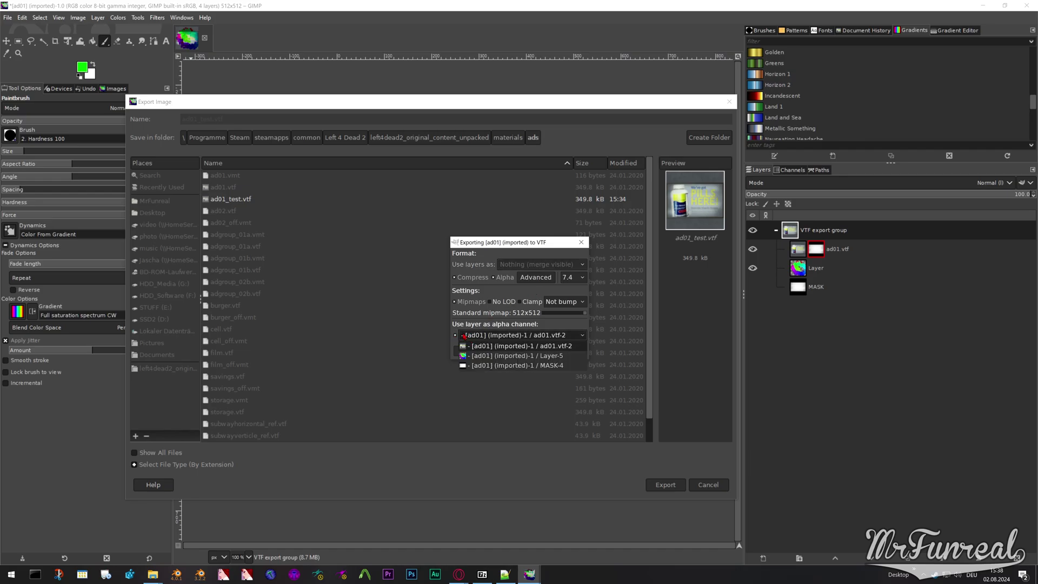
{"action": "left_click", "coordinate": [500, 366]}
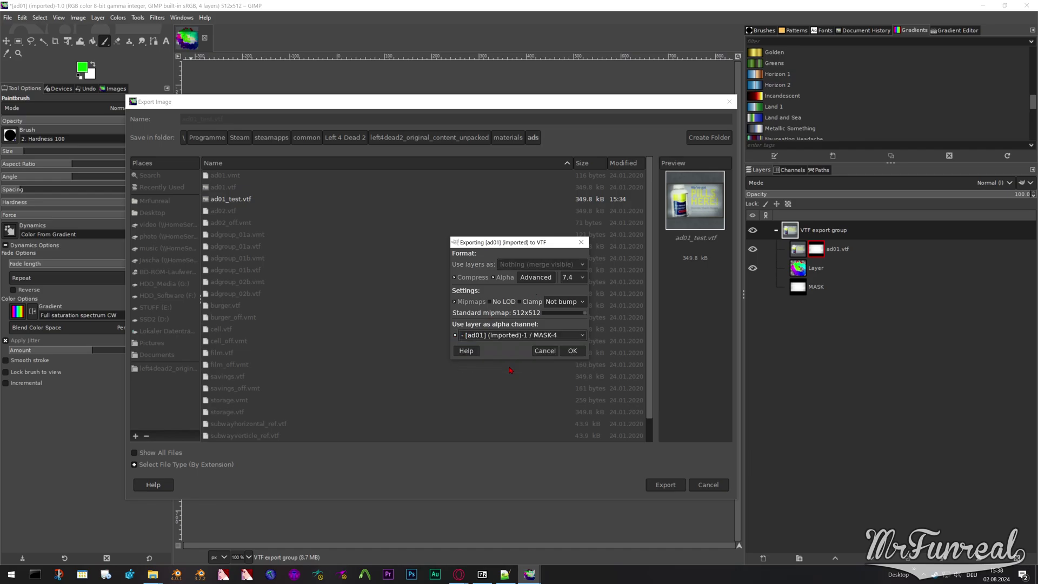
{"action": "left_click", "coordinate": [572, 350]}
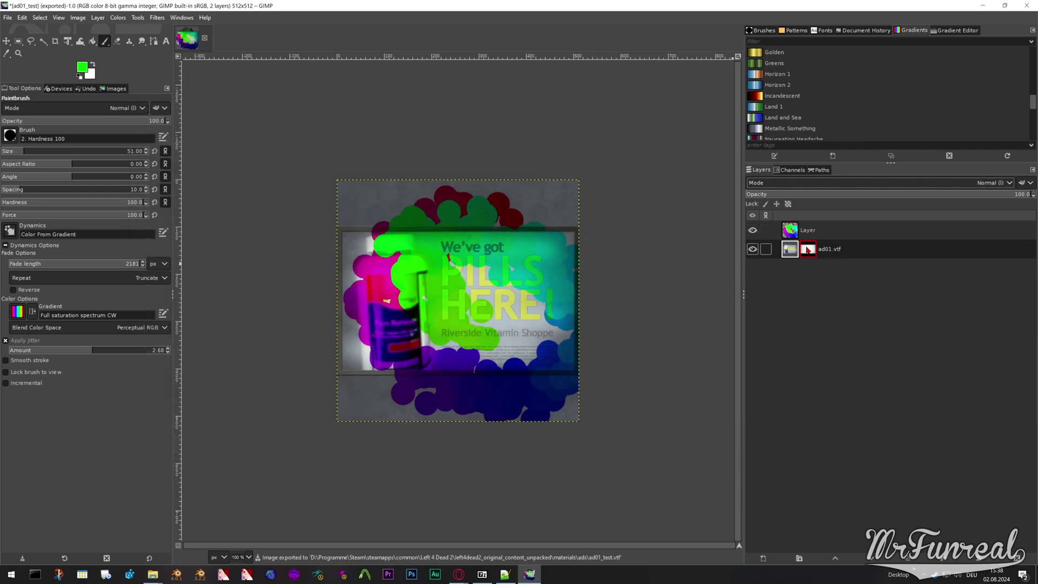
{"action": "left_click", "coordinate": [155, 574]}
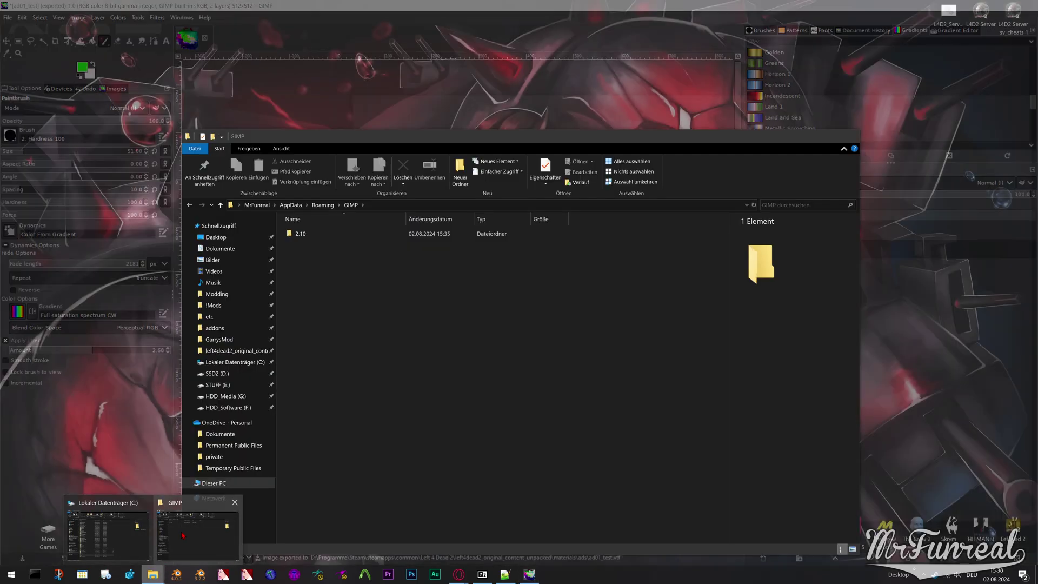
Step: Open ad01_test.vtf from left4dead2_original_content_unpacked > materials > ads in VTFEdit Reloaded
{"action": "left_click", "coordinate": [181, 532]}
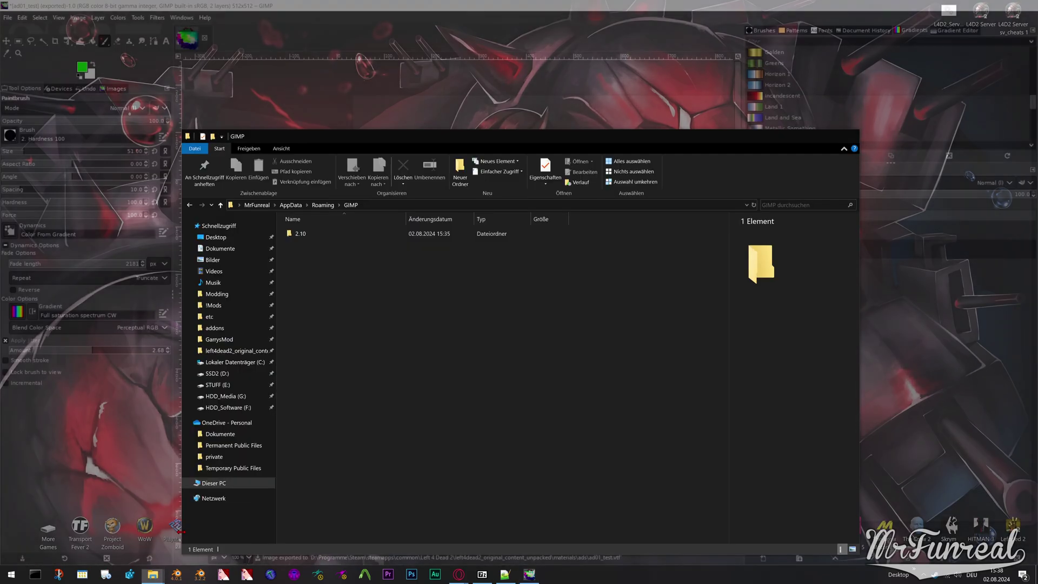
{"action": "left_click", "coordinate": [237, 350]}
{"action": "double_click", "coordinate": [306, 233]}
{"action": "double_click", "coordinate": [303, 233]}
{"action": "left_click", "coordinate": [314, 254]}
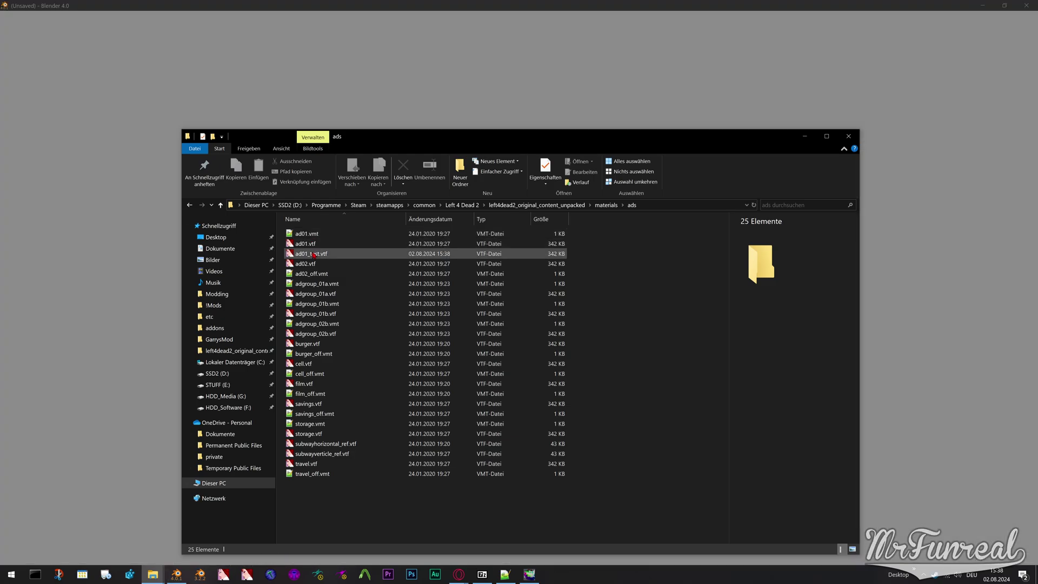
{"action": "left_click", "coordinate": [309, 256]}
{"action": "double_click", "coordinate": [310, 256]}
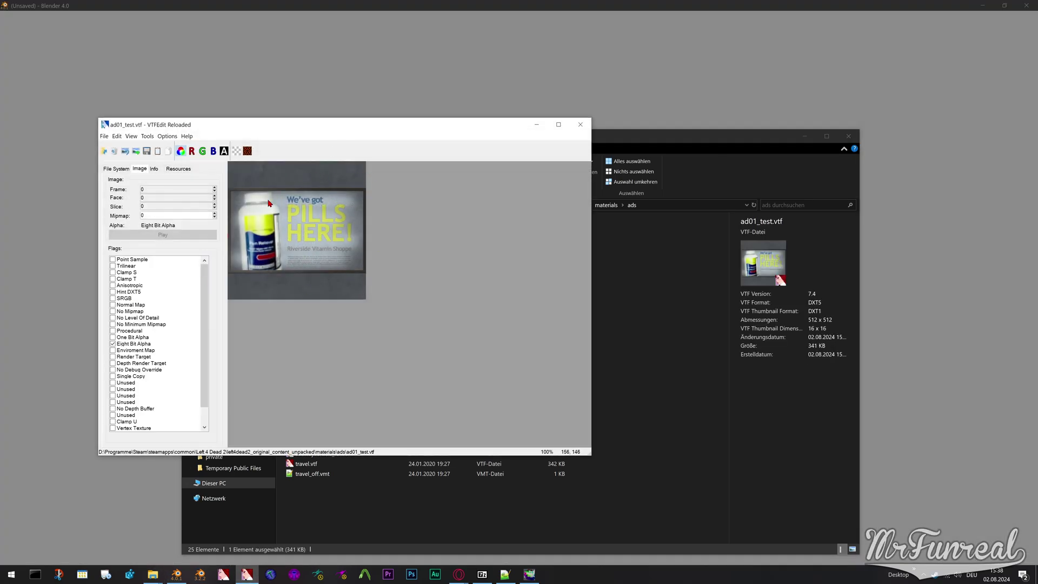
Step: Check the texture's alpha and colour channels, then close VTFEdit and return to GIMP
{"action": "left_click", "coordinate": [181, 152]}
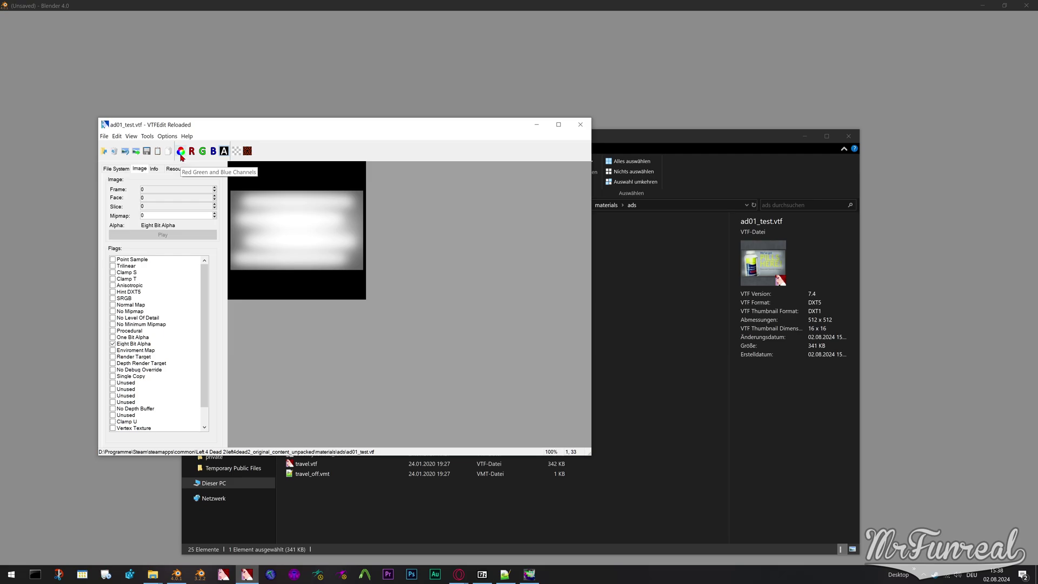
{"action": "left_click", "coordinate": [181, 153]}
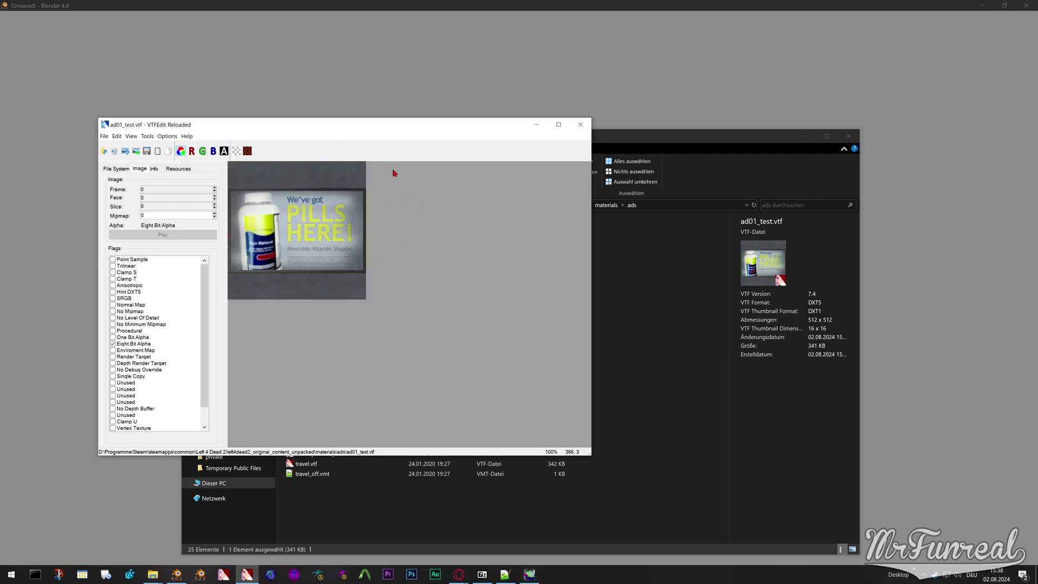
{"action": "left_click", "coordinate": [580, 124]}
{"action": "left_click", "coordinate": [529, 574]}
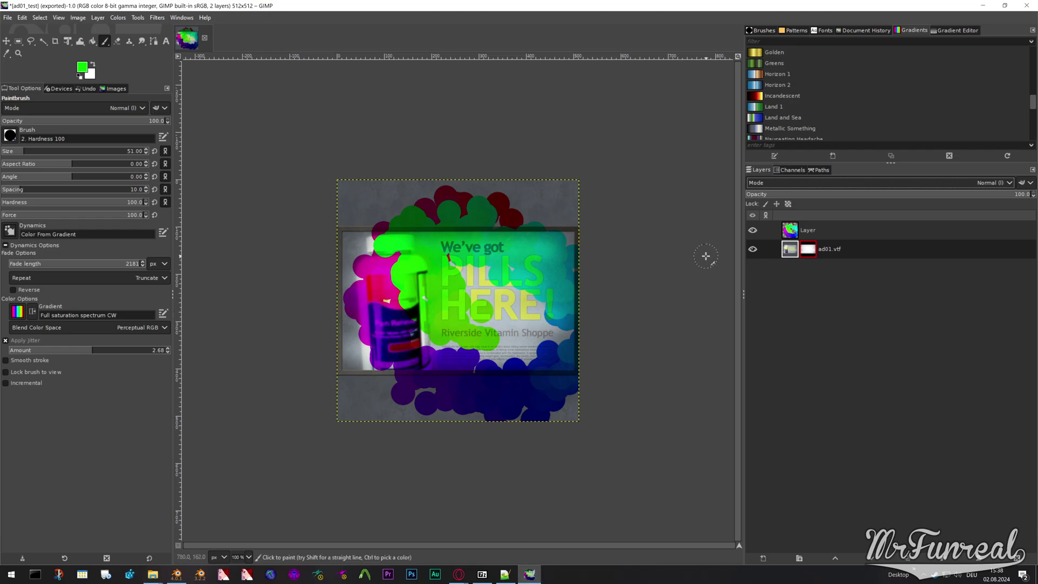
Step: Hide the painted overlay and create a Visible layer copying the ad01.vtf mask, then hide it
{"action": "right_click", "coordinate": [807, 253]}
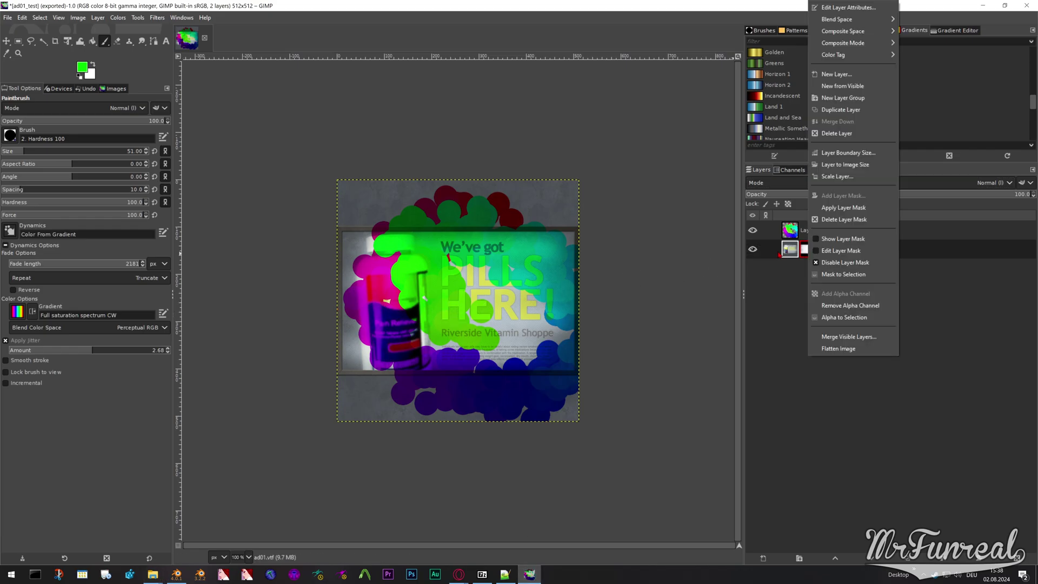
{"action": "key", "text": "Escape"}
{"action": "left_click", "coordinate": [752, 229]}
{"action": "right_click", "coordinate": [809, 252]}
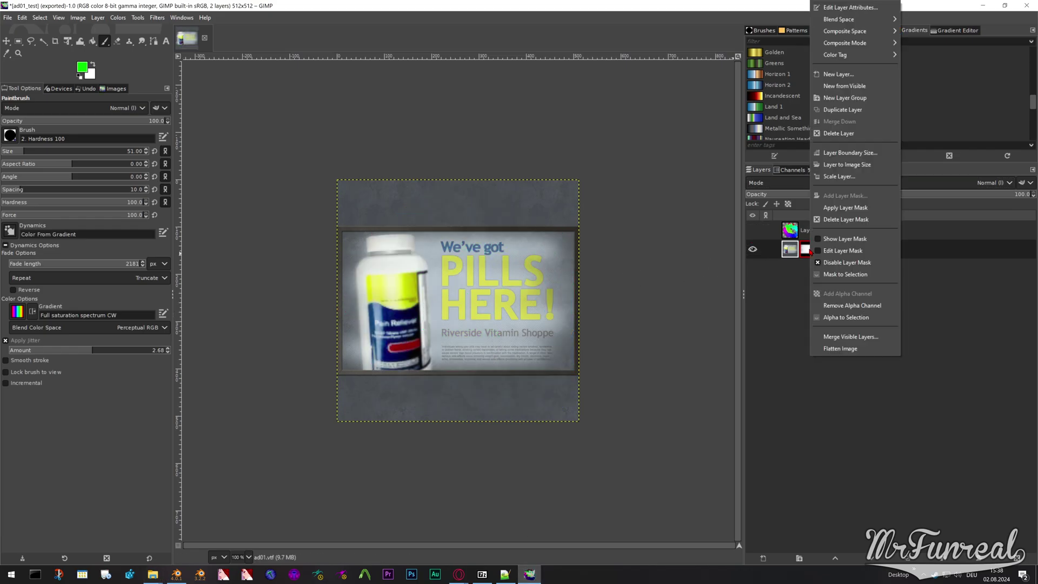
{"action": "left_click", "coordinate": [840, 238]}
{"action": "right_click", "coordinate": [805, 253]}
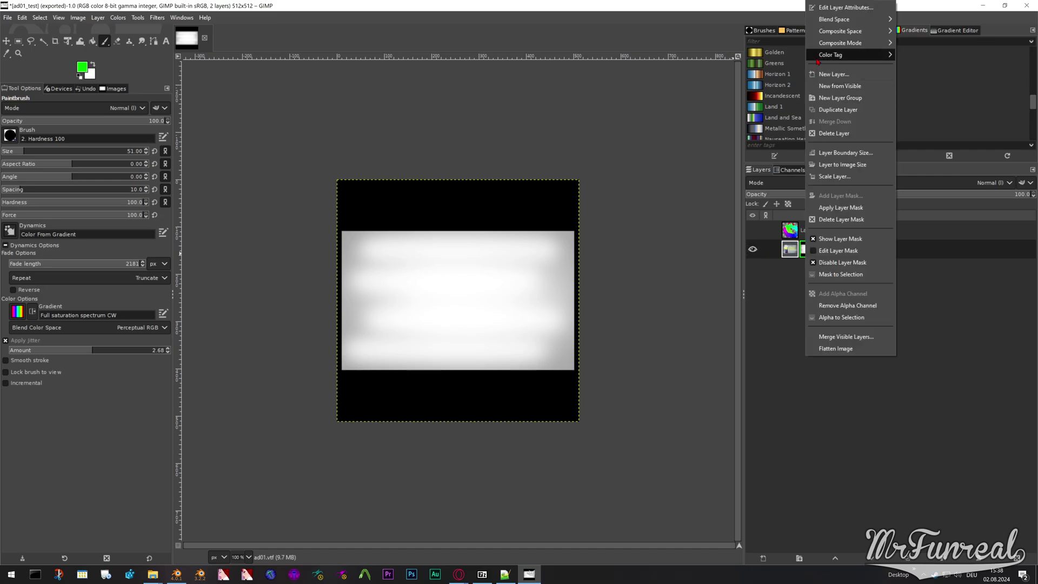
{"action": "left_click", "coordinate": [845, 86]}
{"action": "left_click", "coordinate": [778, 268]}
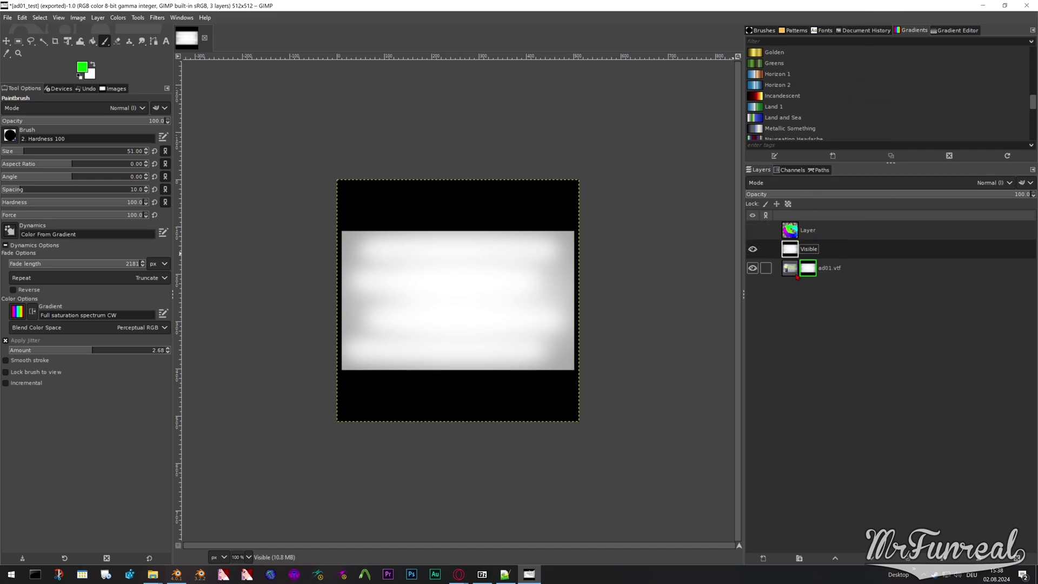
{"action": "right_click", "coordinate": [805, 270]}
{"action": "left_click", "coordinate": [753, 250]}
{"action": "left_click", "coordinate": [753, 250]}
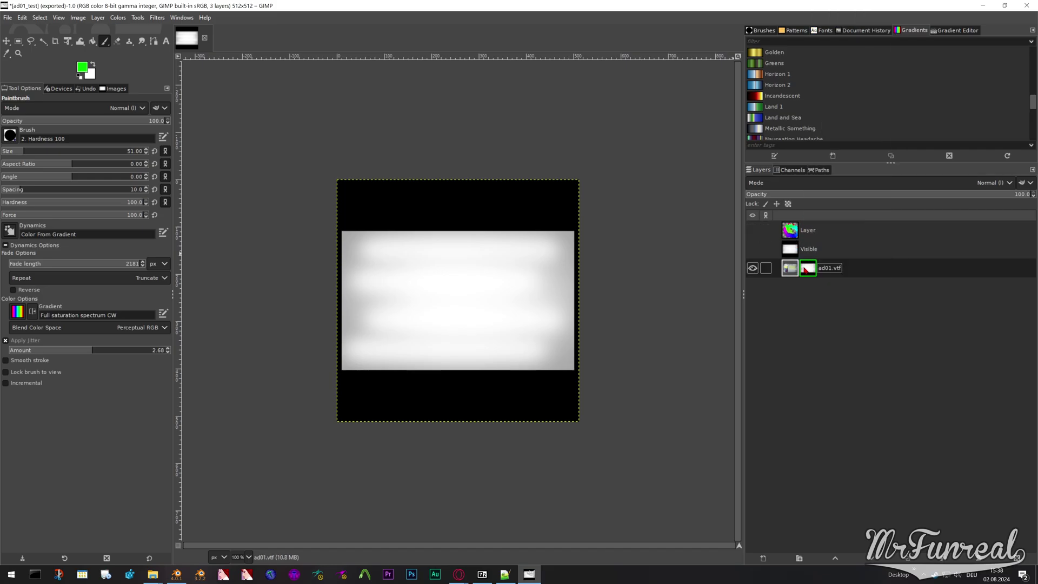
Step: Turn off mask display, create Visible #1 from the painted composite, and hide ad01.vtf and Layer
{"action": "right_click", "coordinate": [805, 269]}
{"action": "left_click", "coordinate": [810, 238]}
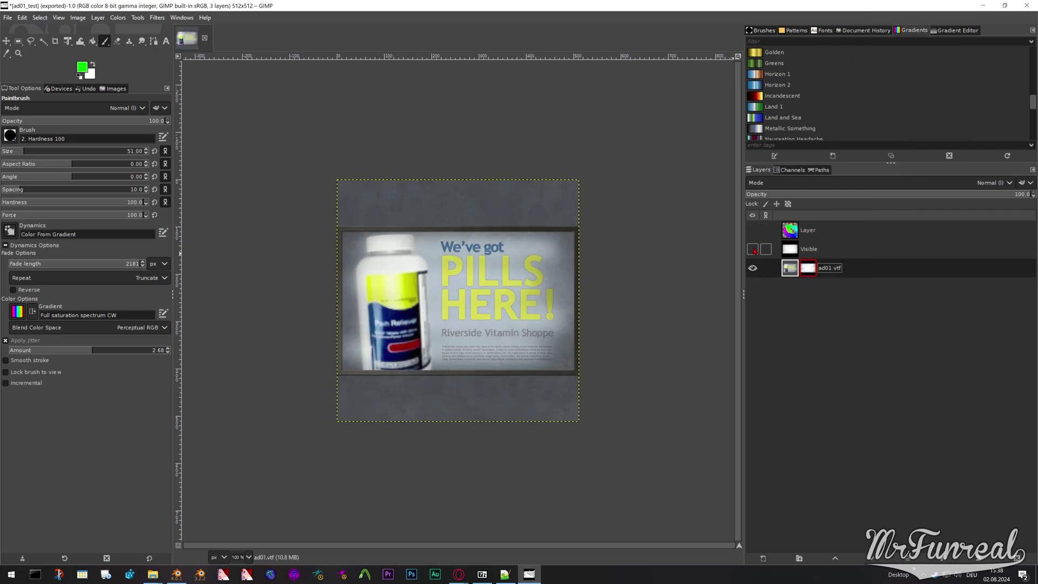
{"action": "left_click", "coordinate": [752, 229]}
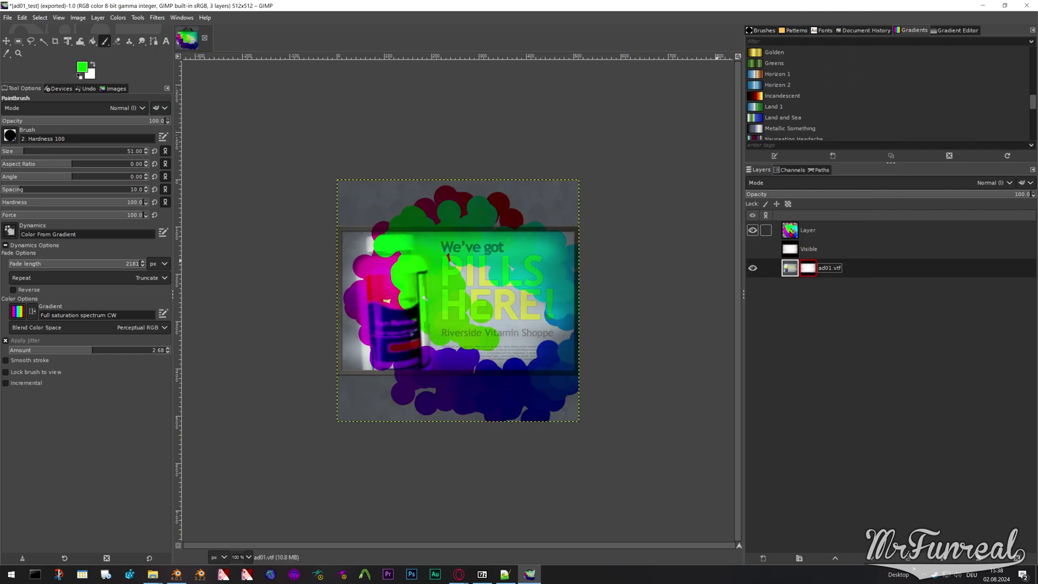
{"action": "right_click", "coordinate": [783, 356]}
{"action": "left_click", "coordinate": [827, 91]}
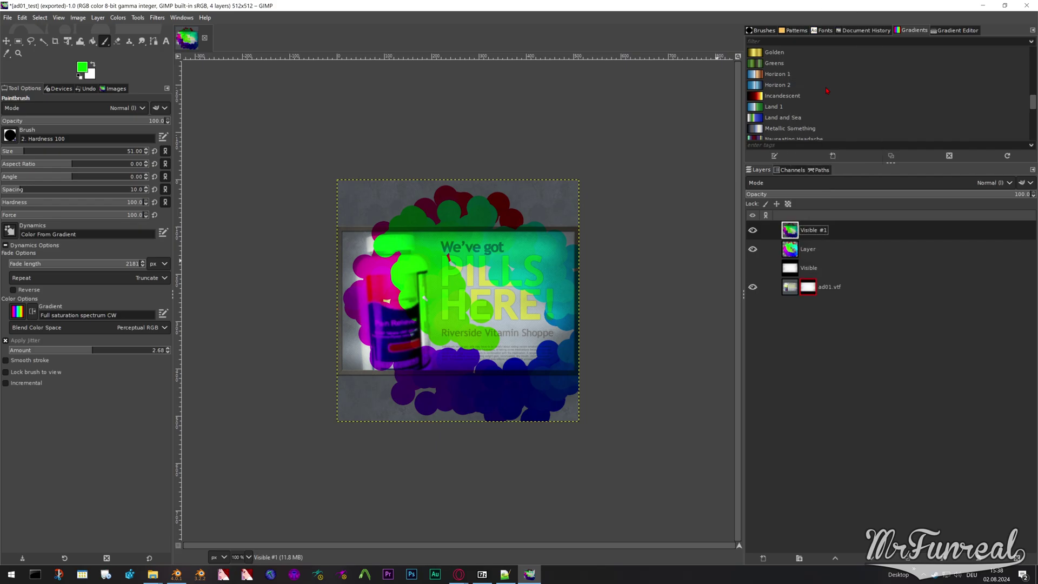
{"action": "left_click", "coordinate": [752, 286]}
{"action": "left_click", "coordinate": [752, 249]}
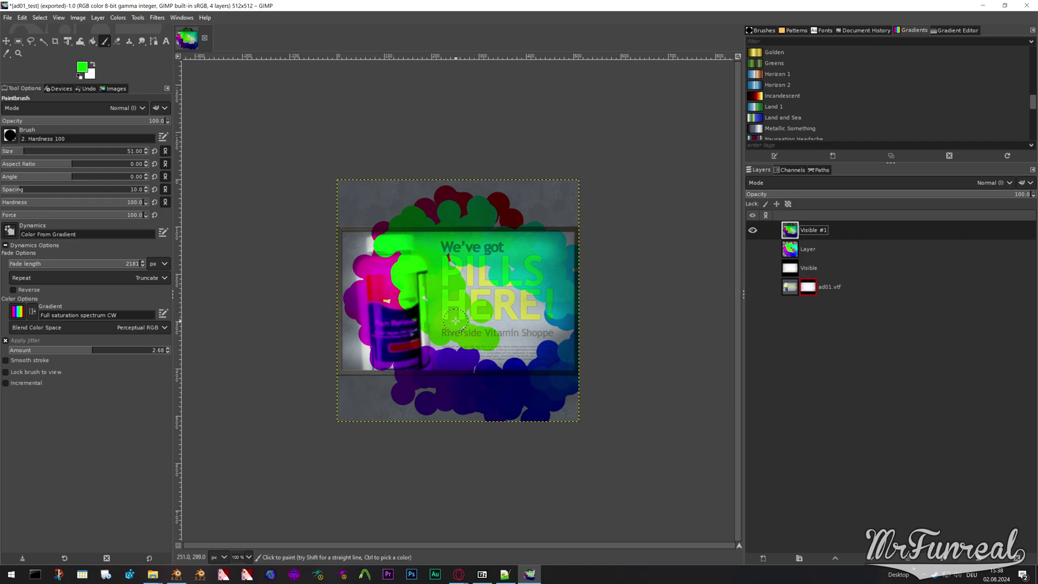
Step: Export the image over the existing ad01_test.vtf, replacing it
{"action": "left_click", "coordinate": [8, 18]}
{"action": "left_click", "coordinate": [34, 181]}
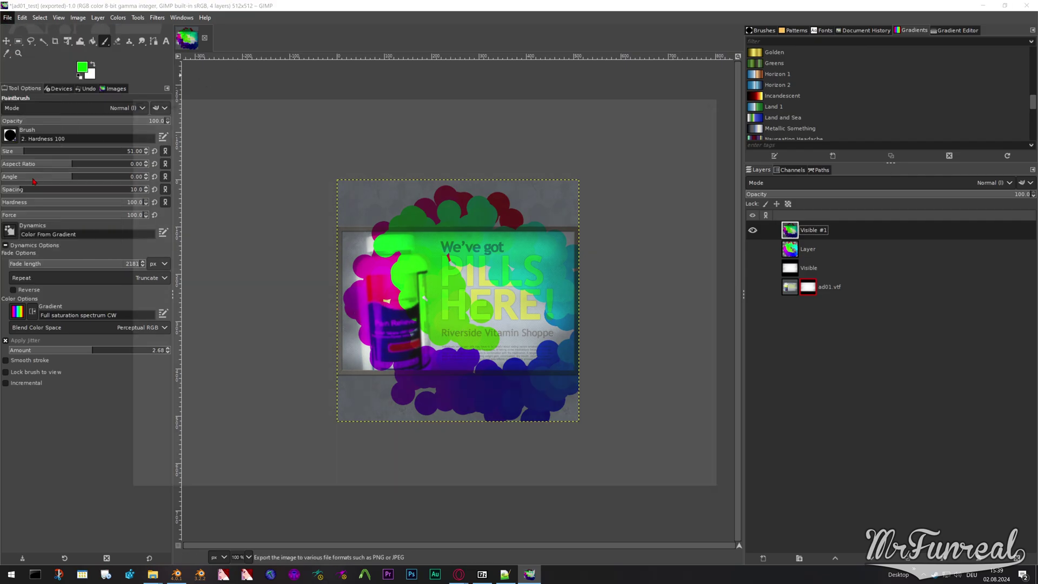
{"action": "left_click", "coordinate": [228, 200]}
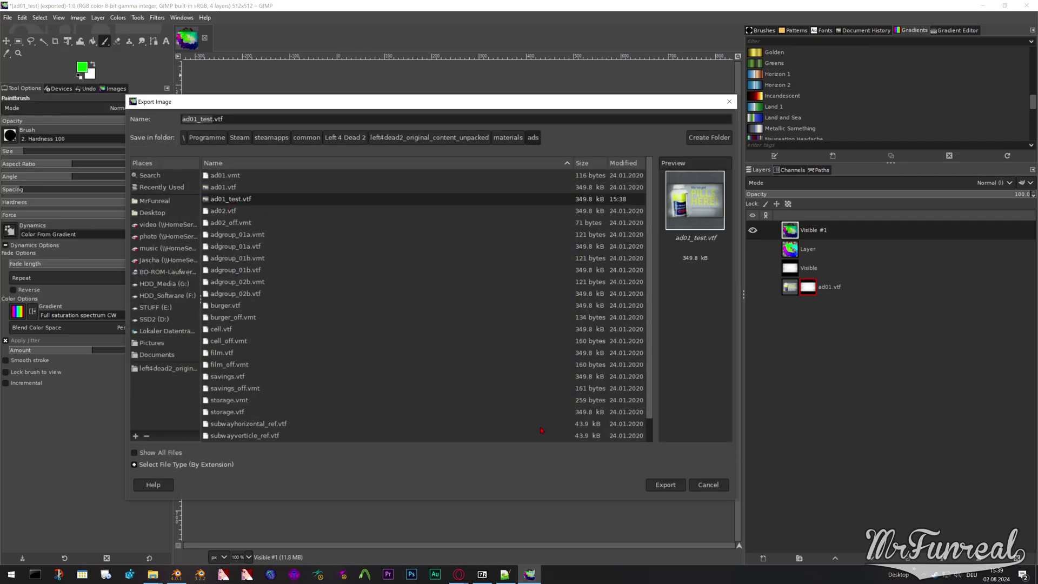
{"action": "left_click", "coordinate": [665, 485]}
{"action": "left_click", "coordinate": [473, 346]}
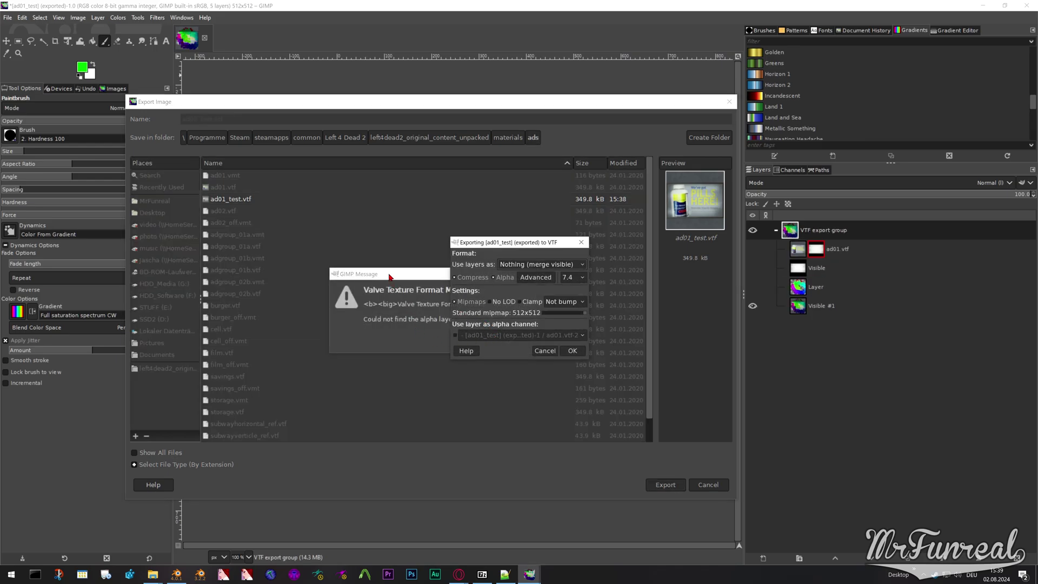
Step: Use the Visible mask layer as the VTF alpha channel and dismiss the missing-alpha message
{"action": "left_click", "coordinate": [455, 335]}
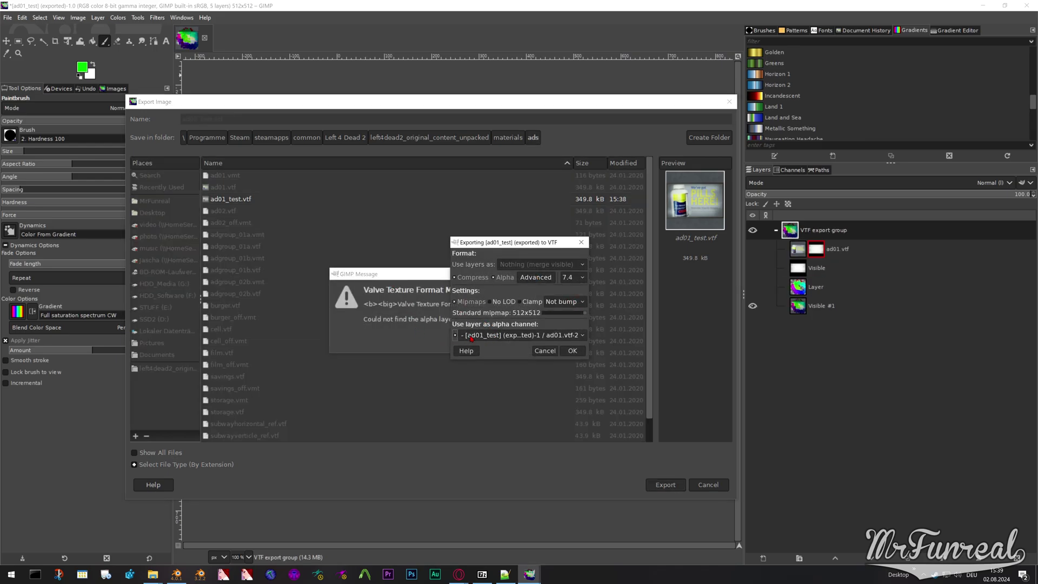
{"action": "left_click", "coordinate": [493, 335]}
{"action": "left_click", "coordinate": [493, 355]}
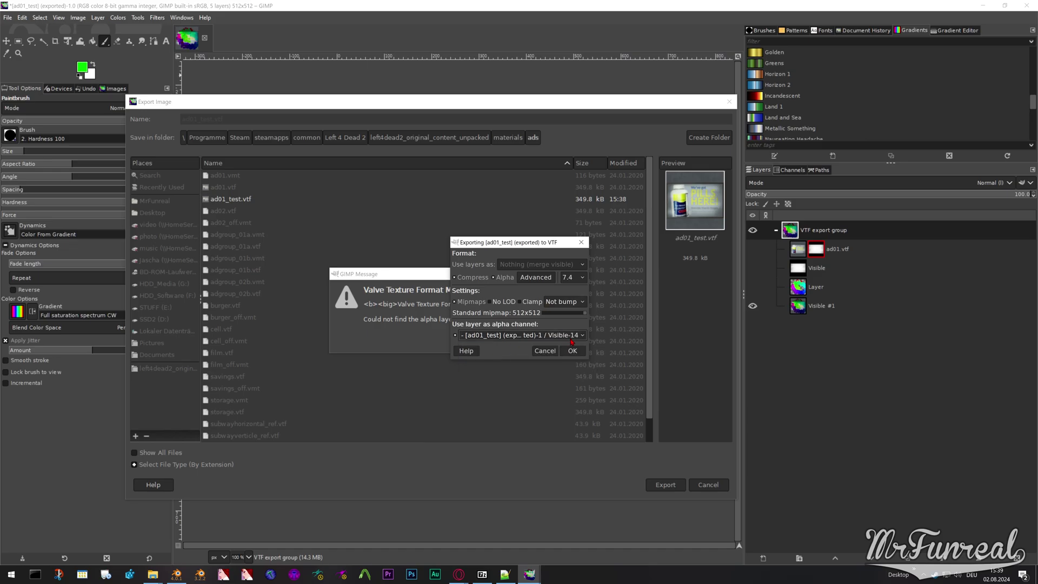
{"action": "left_click", "coordinate": [571, 354]}
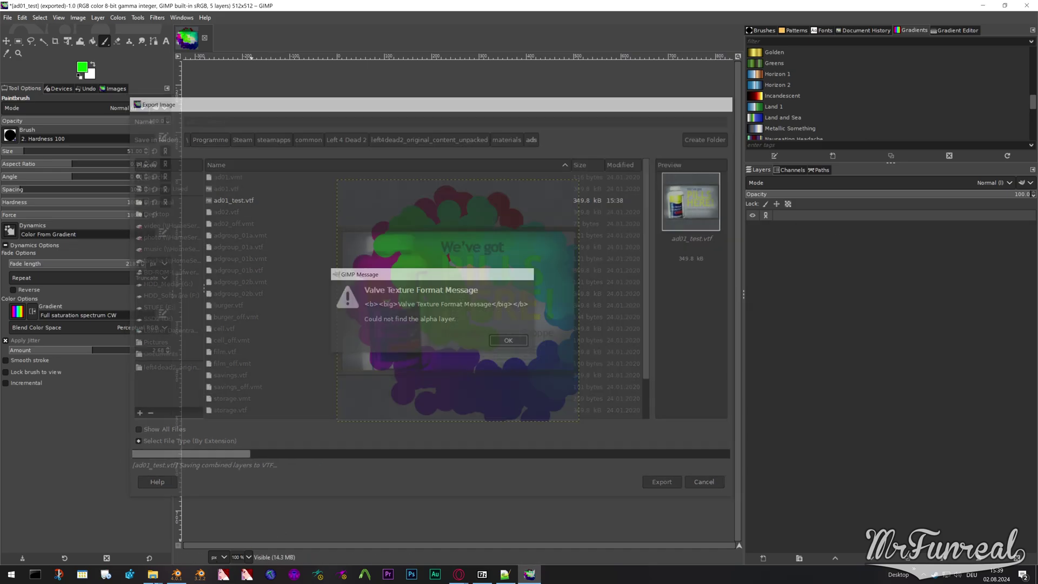
{"action": "key", "text": "Return"}
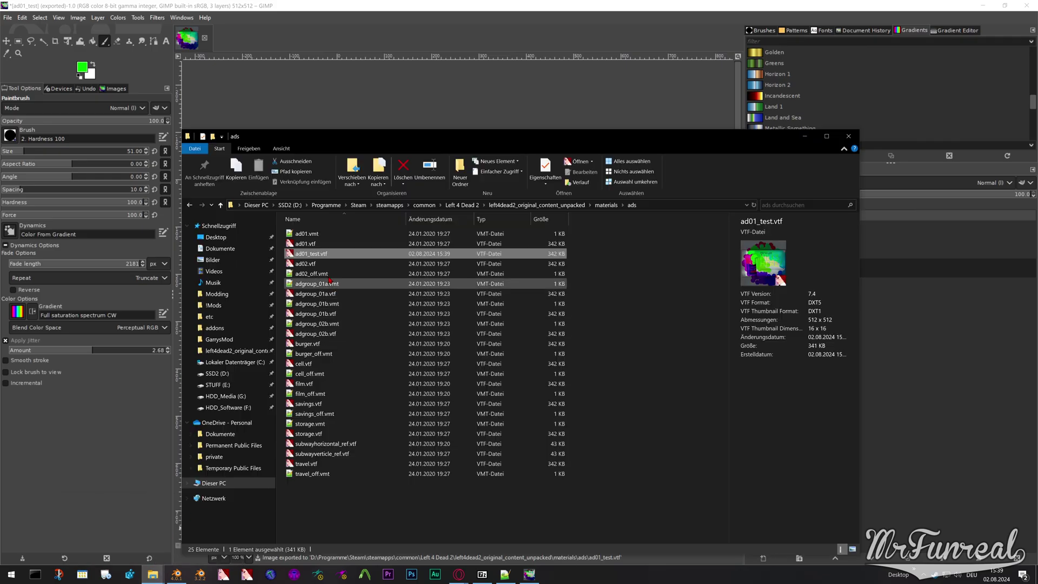
{"action": "left_click", "coordinate": [154, 575]}
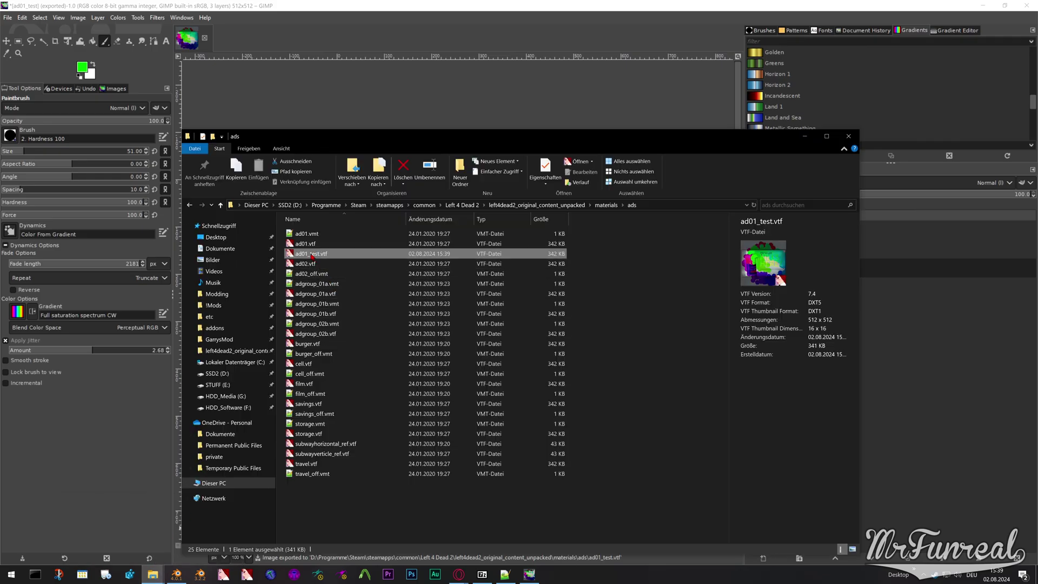
Step: Open the re-exported ad01_test.vtf, inspect its alpha channel, then return to the colour view
{"action": "double_click", "coordinate": [312, 254]}
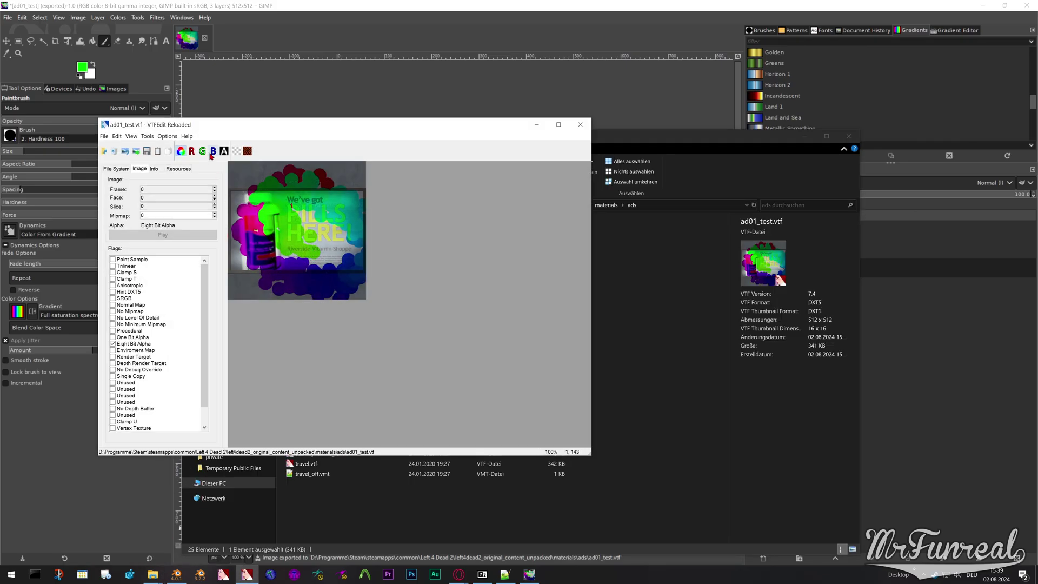
{"action": "left_click", "coordinate": [224, 152]}
{"action": "left_click", "coordinate": [181, 152]}
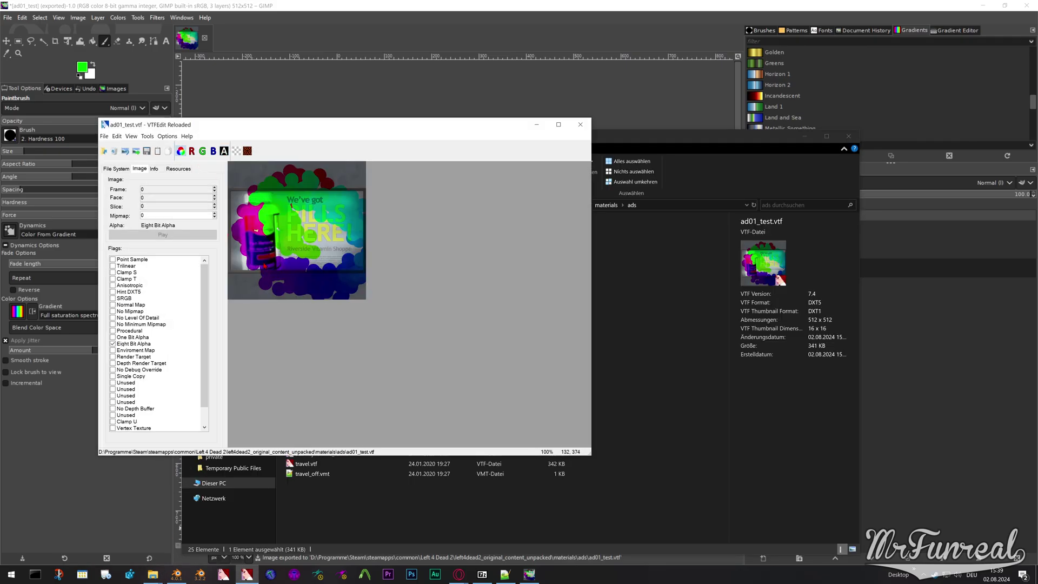